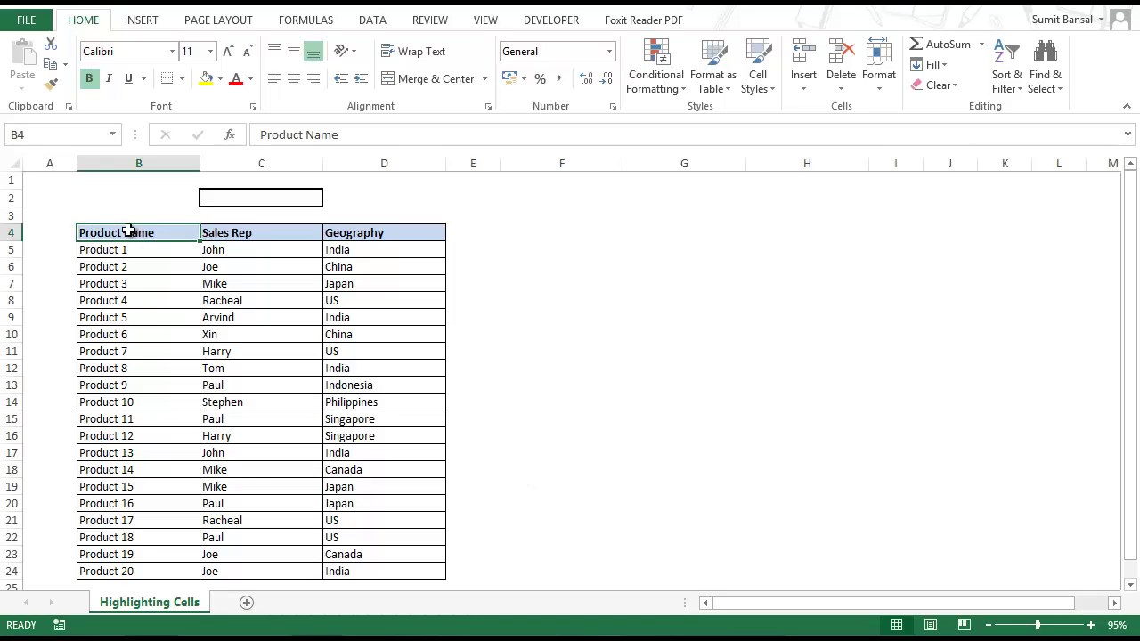
Step: Enter India in cell C2 as the value to look for in the product table
click(224, 233)
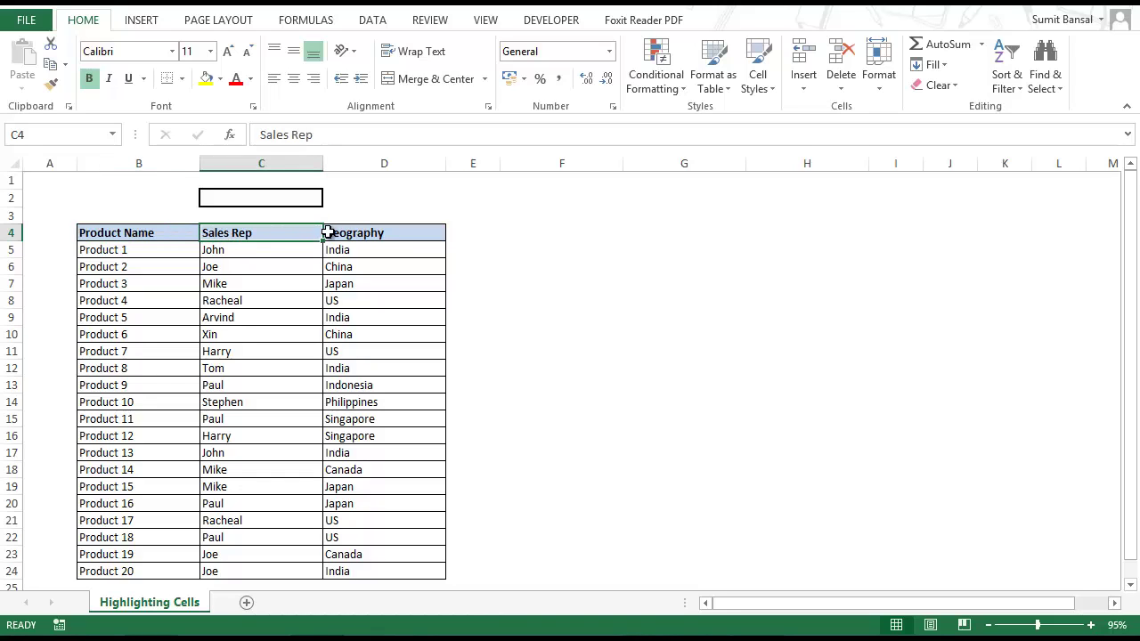
click(358, 234)
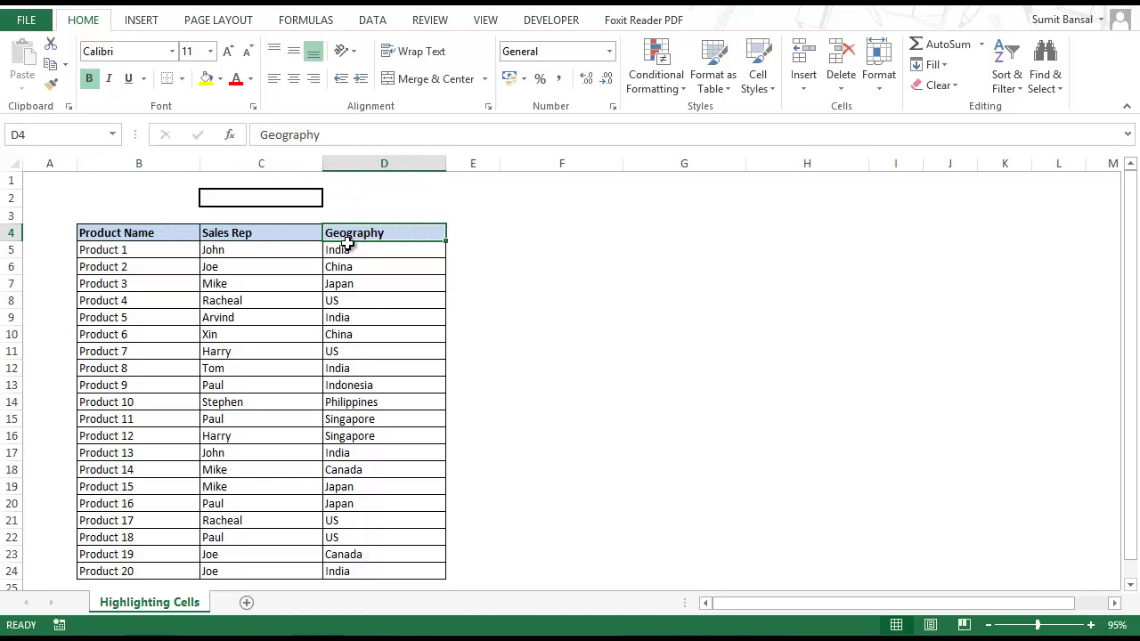
click(249, 199)
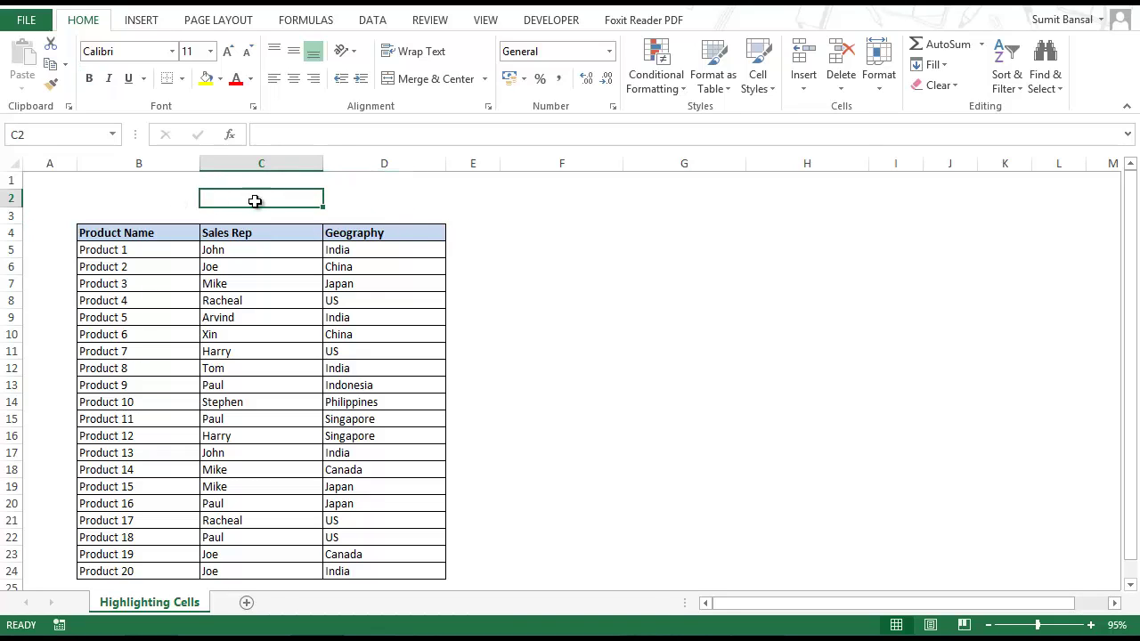
double_click(272, 200)
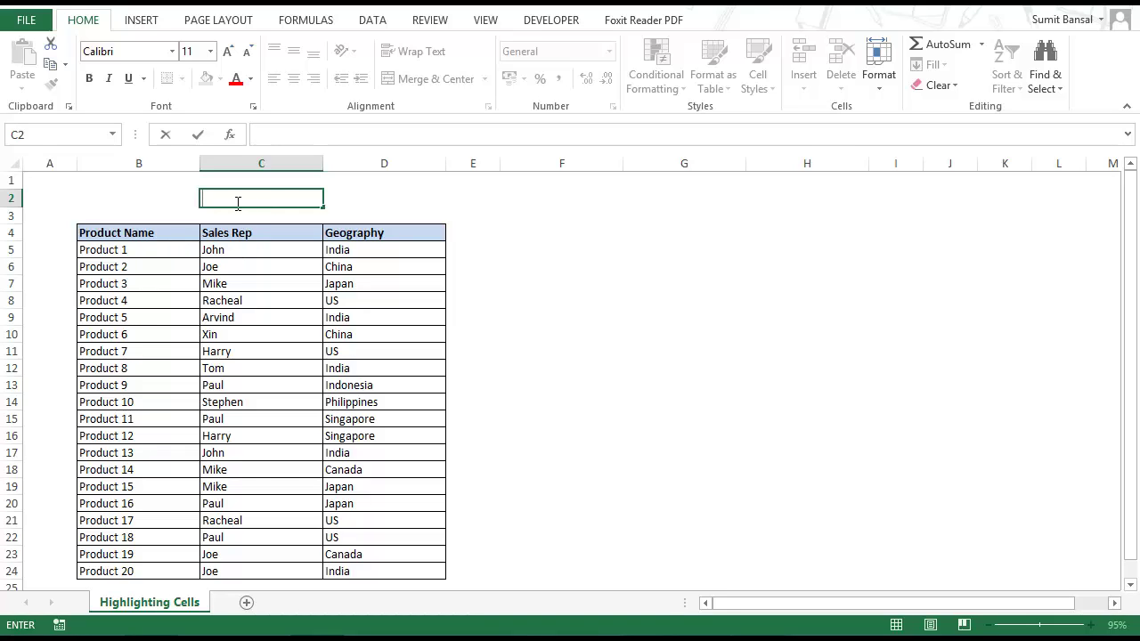
text(India)
key(ctrl+Return)
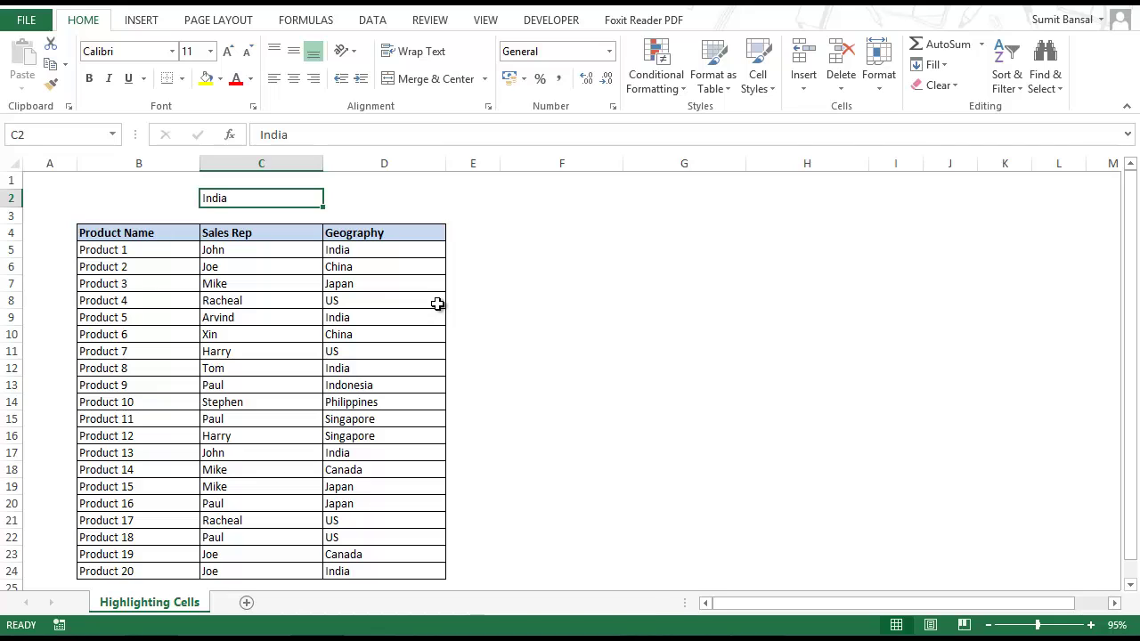
click(174, 236)
Step: Copy the table B4:D24 and paste it at F4
key(ctrl+shift+Down)
key(ctrl+shift+Right)
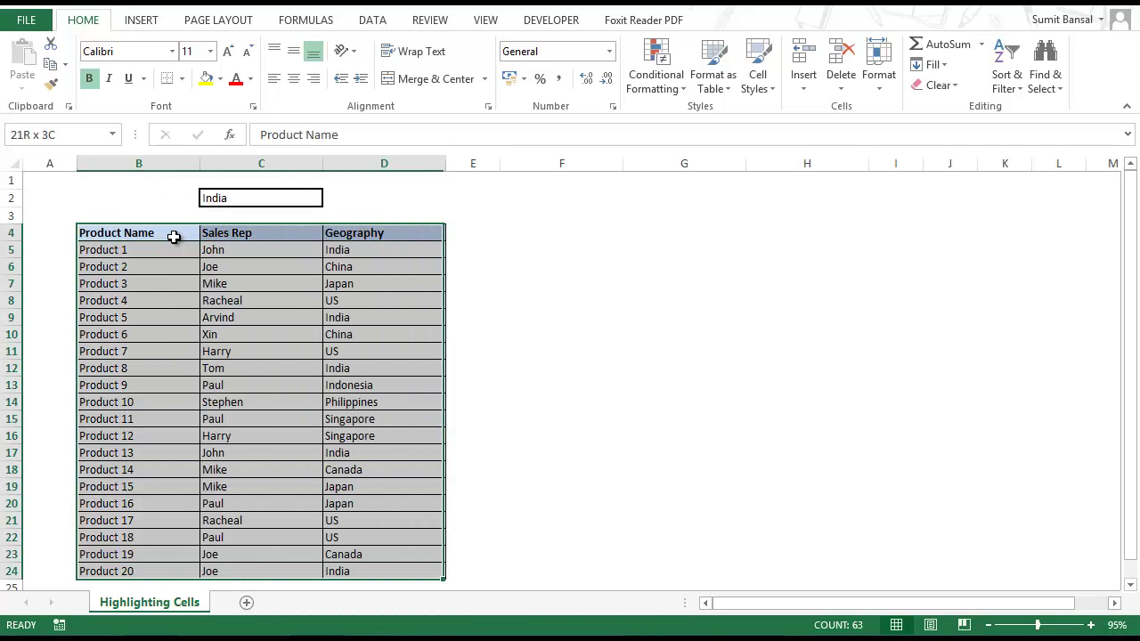
key(ctrl+c)
click(318, 229)
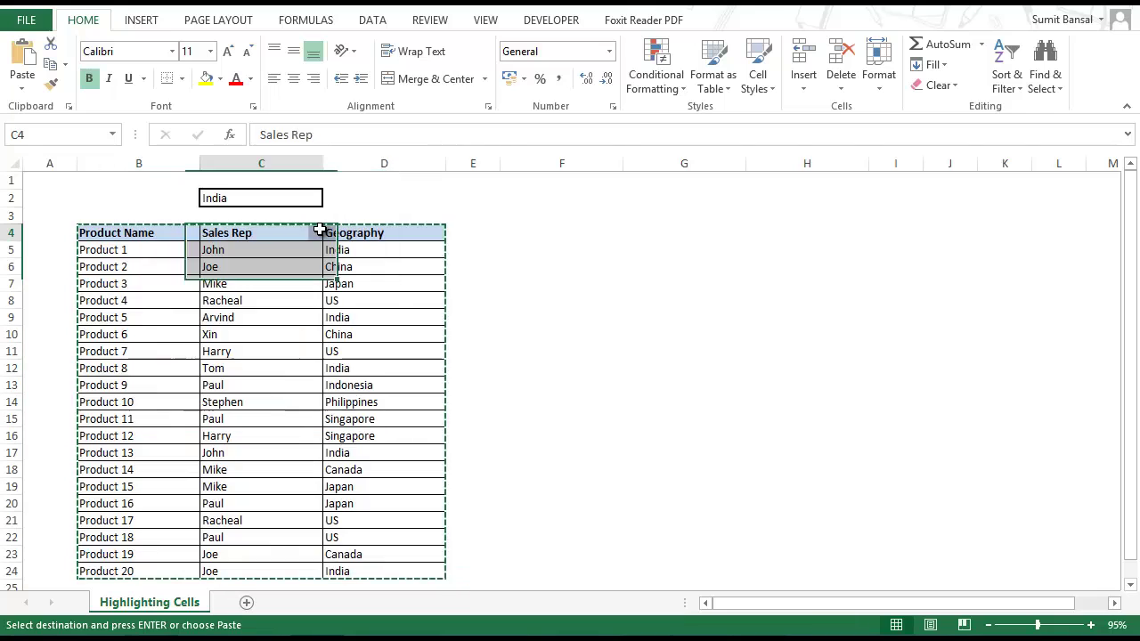
key(Right)
key(Right)
key(Right)
key(ctrl+v)
Step: Clear the pasted data in F5:H24, keeping only the headers and borders
key(Down)
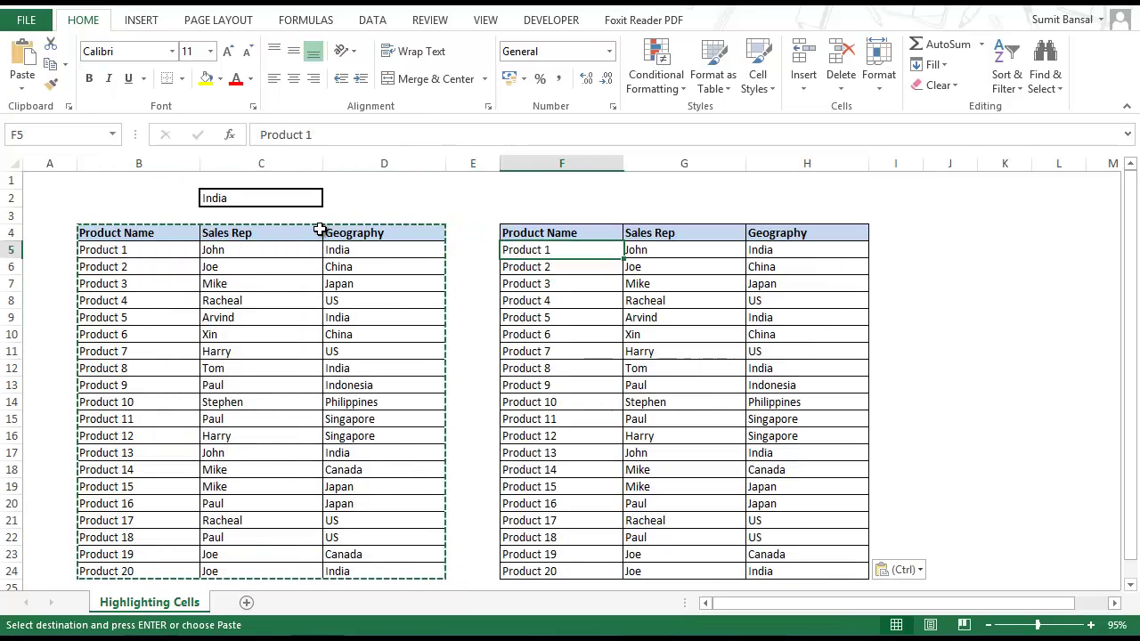
key(ctrl+shift+Down)
key(ctrl+shift+Right)
key(Delete)
key(Left)
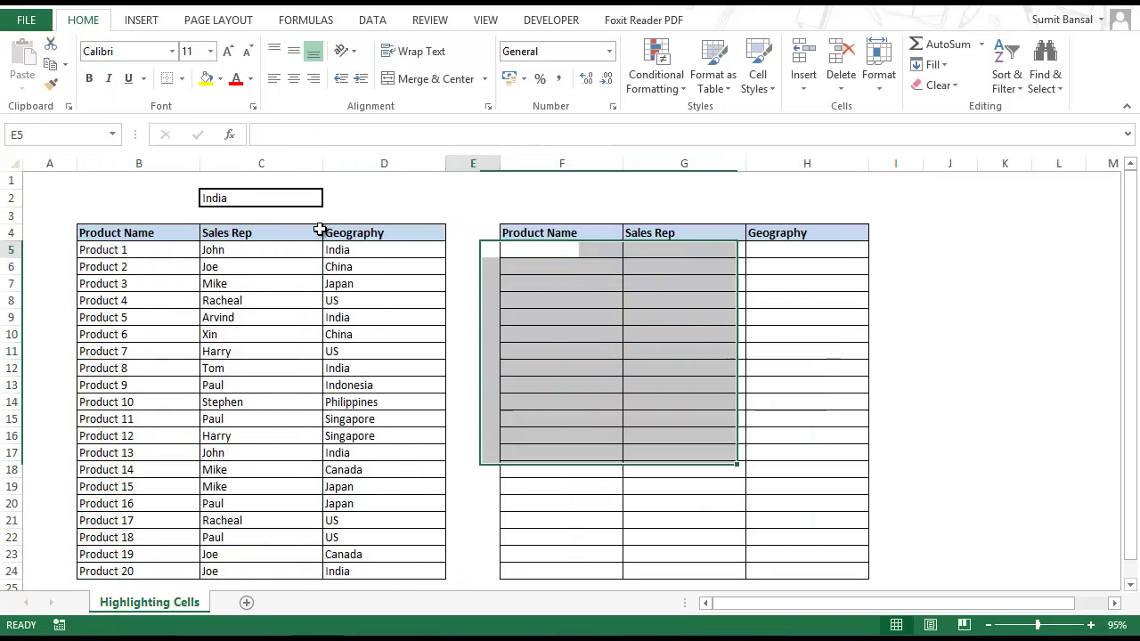
key(Right)
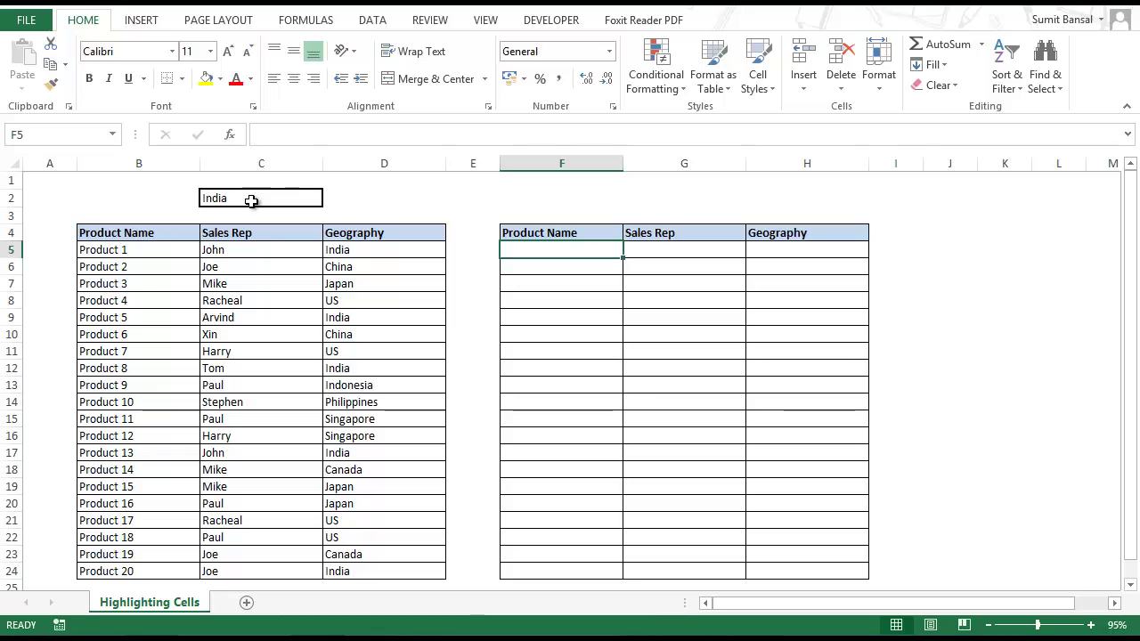
Step: Enter =B5=$C$2 in F5 to compare Product 1 with the search value
click(354, 252)
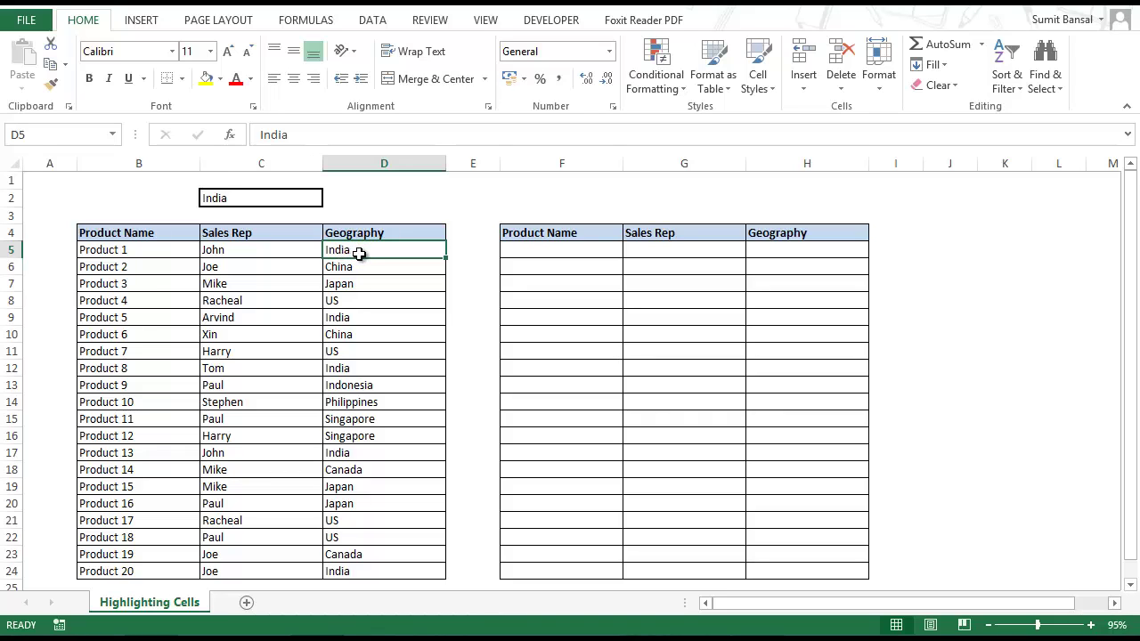
click(513, 251)
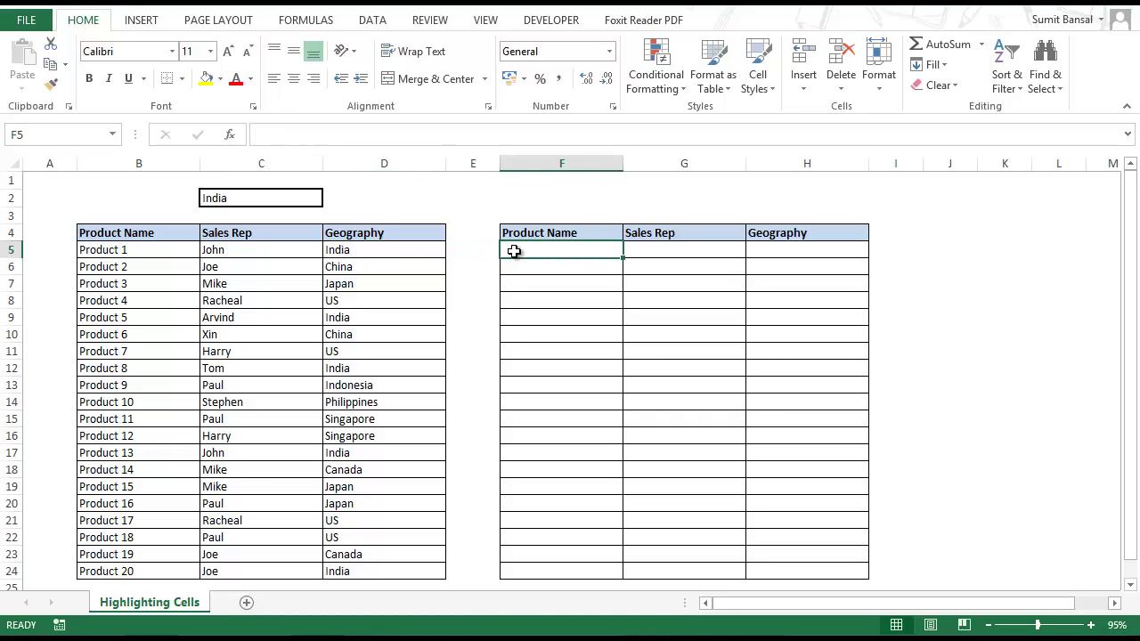
text(=)
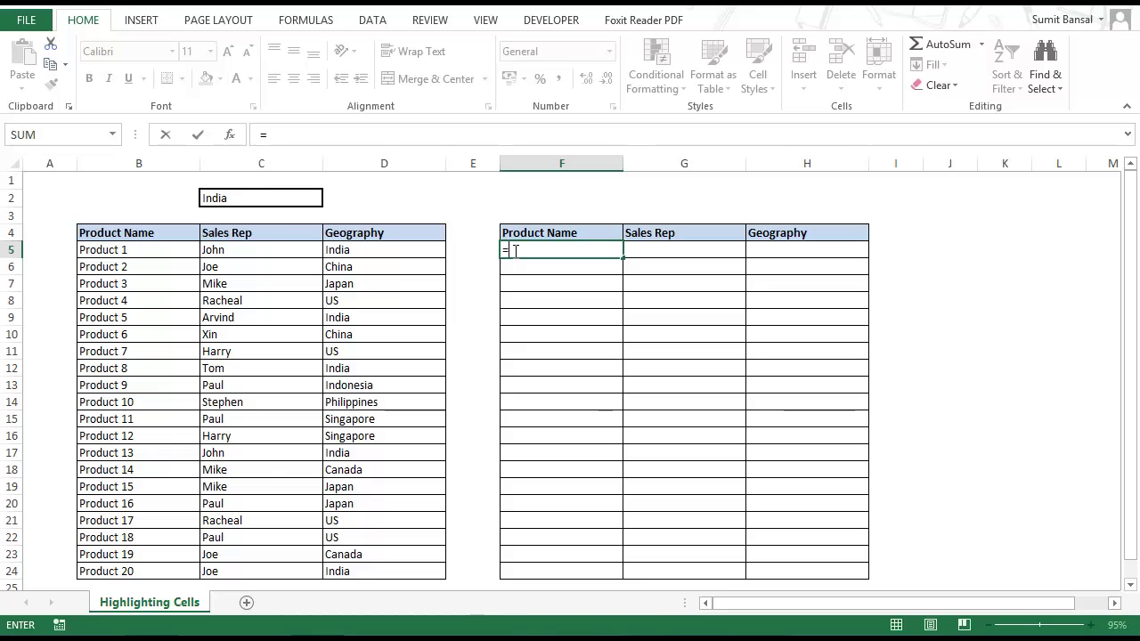
click(173, 254)
text(=)
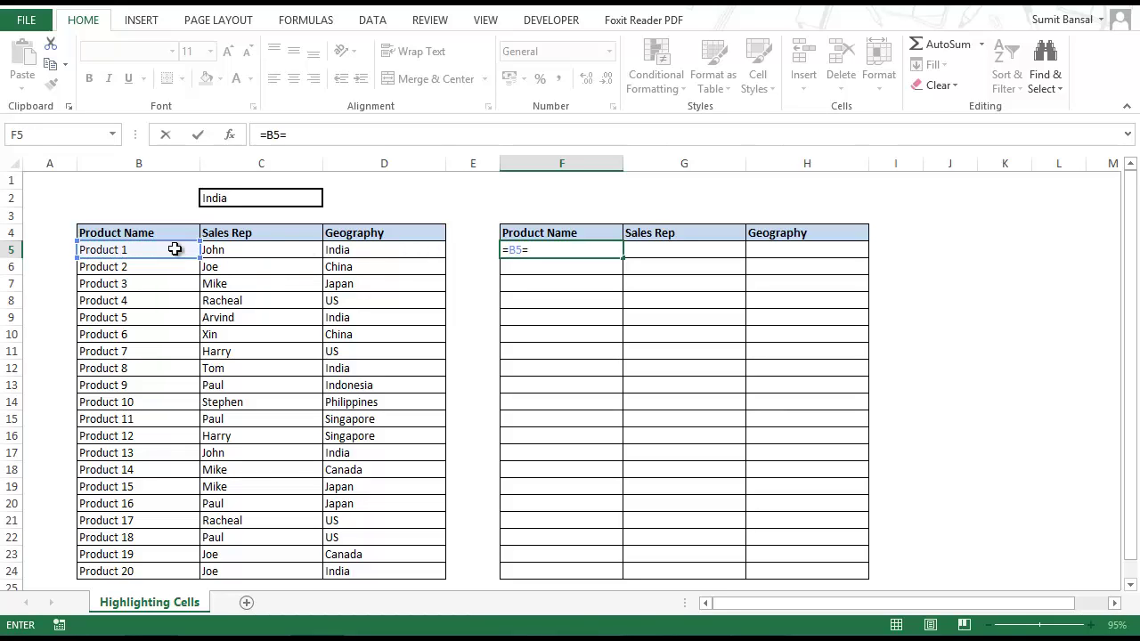
click(237, 198)
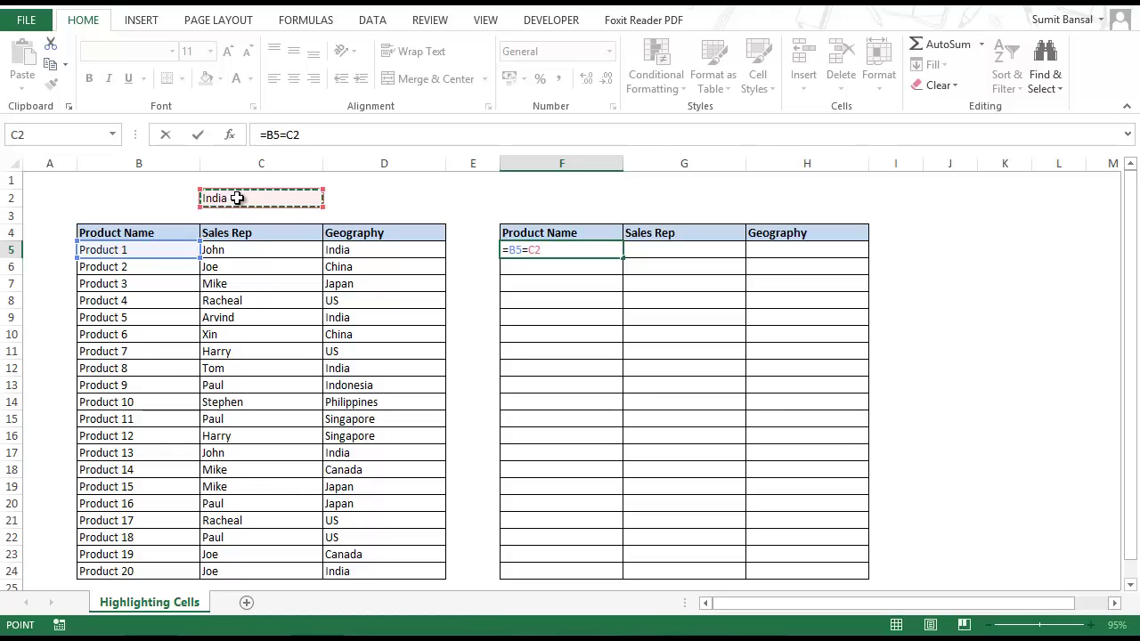
key(F4)
key(Return)
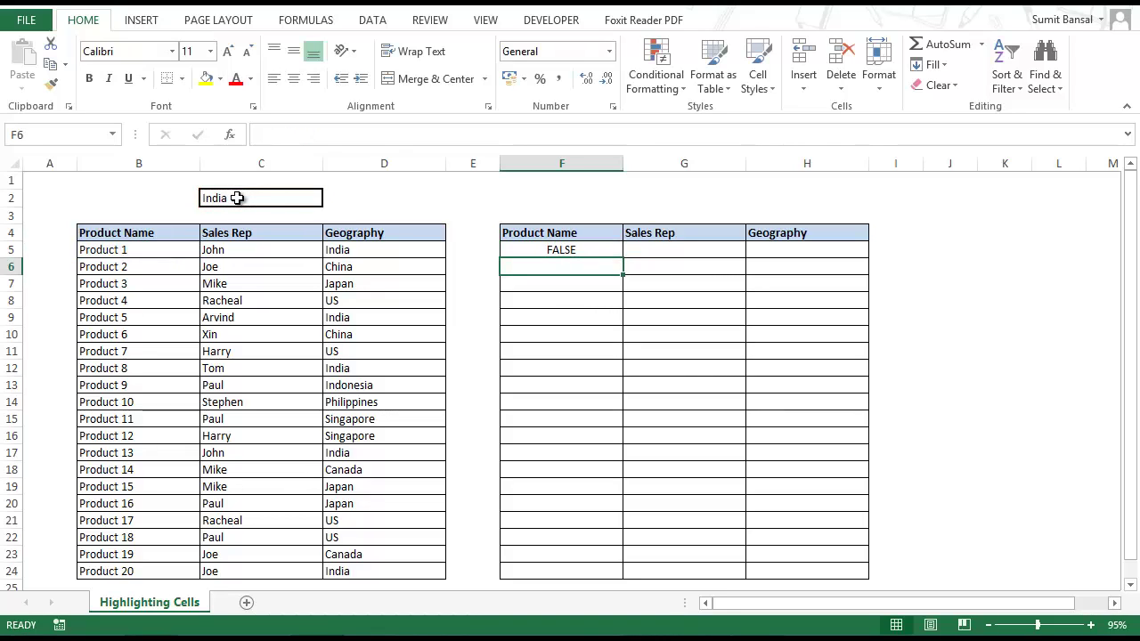
key(Up)
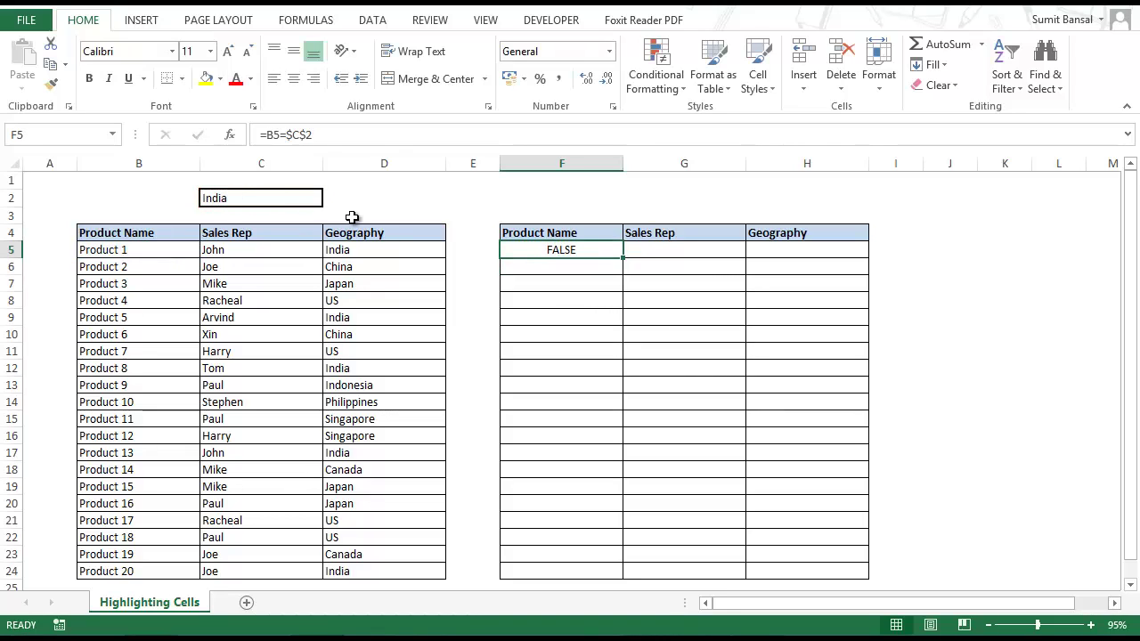
Step: Fill the F5 formula through F5:H24 and check H5's cell references
drag(622, 257, 809, 521)
scroll(700, 422, up, 1)
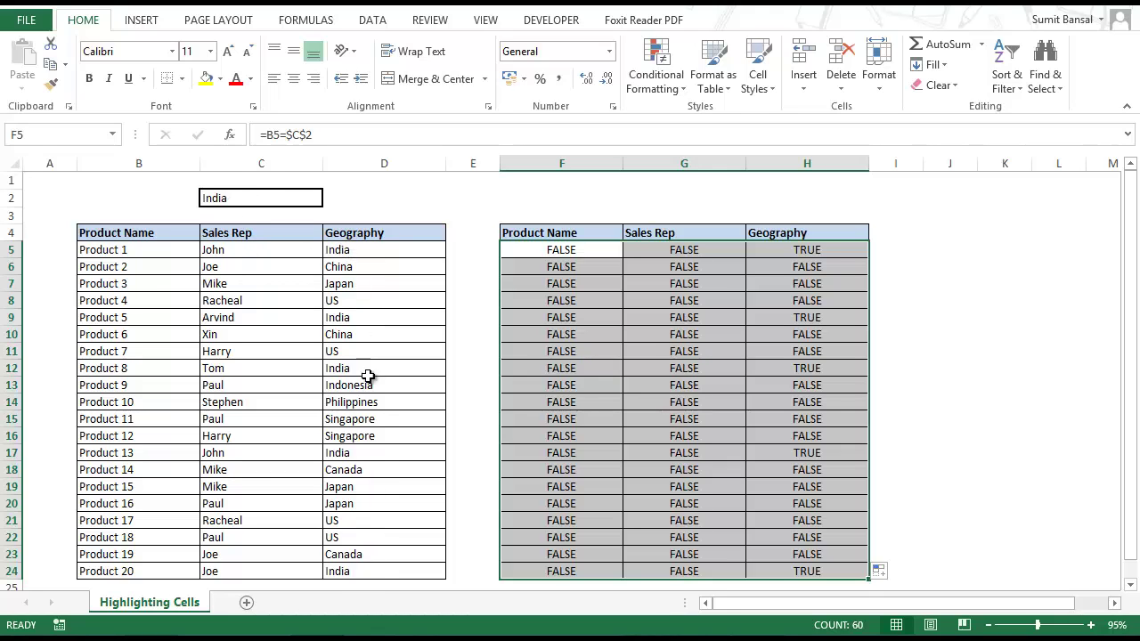
click(806, 255)
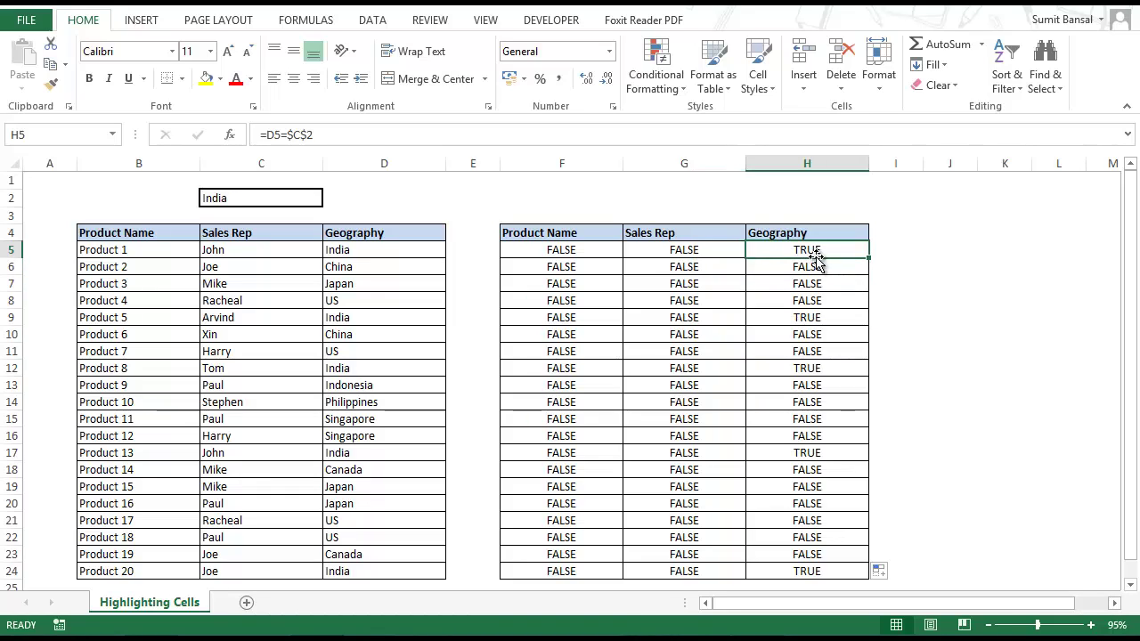
double_click(756, 250)
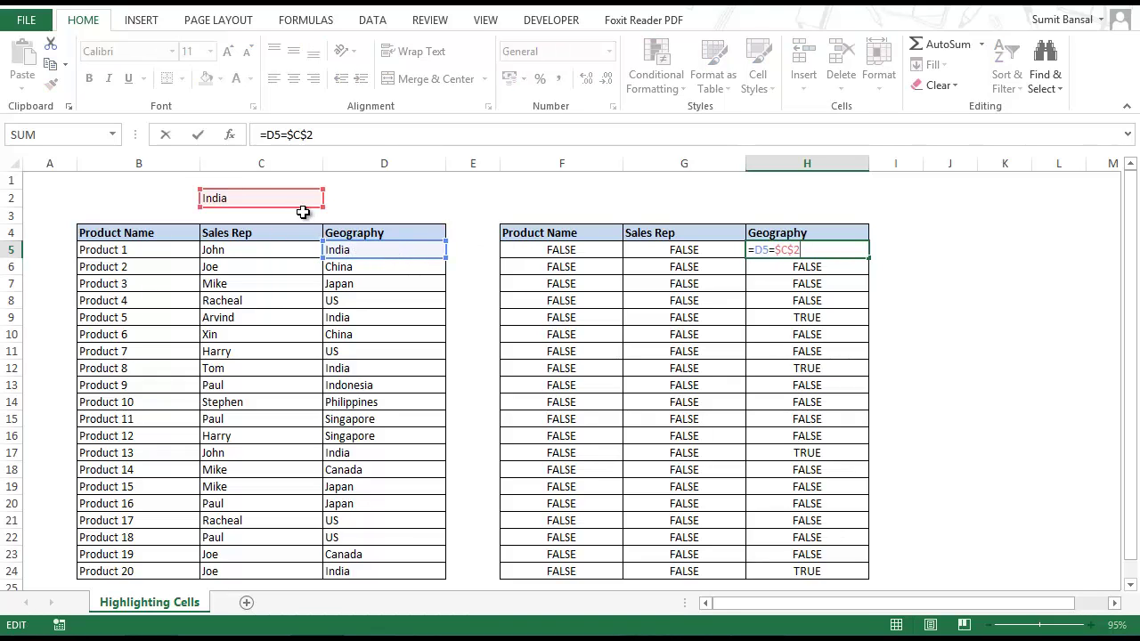
key(Return)
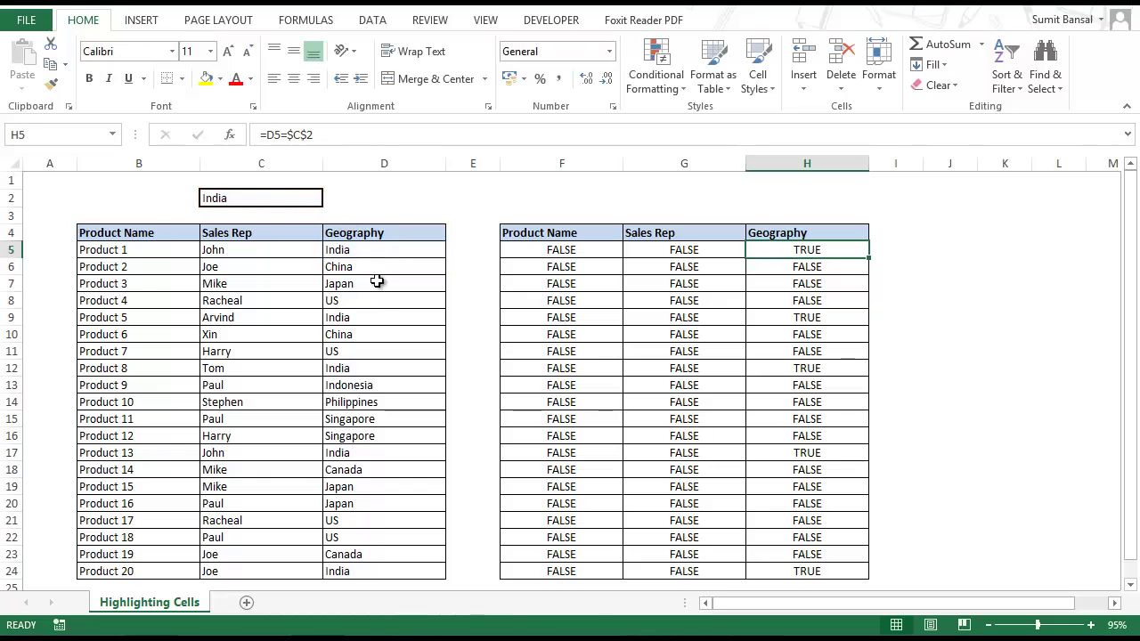
Step: Confirm H9 compares D9 with C2, then select the data cells B5:D24
click(376, 317)
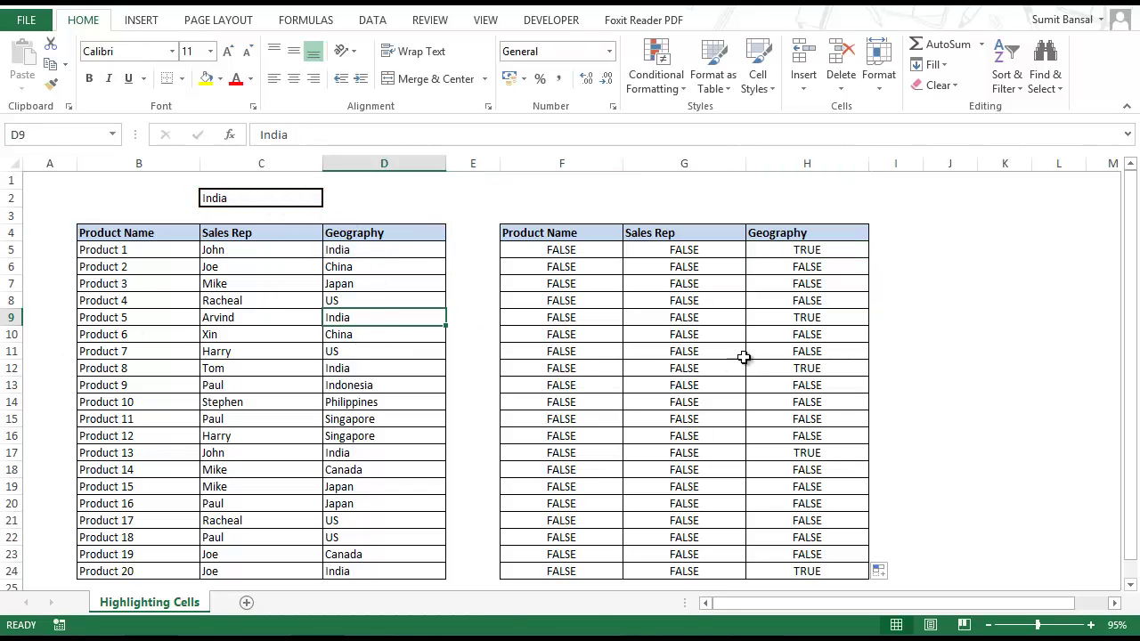
click(804, 317)
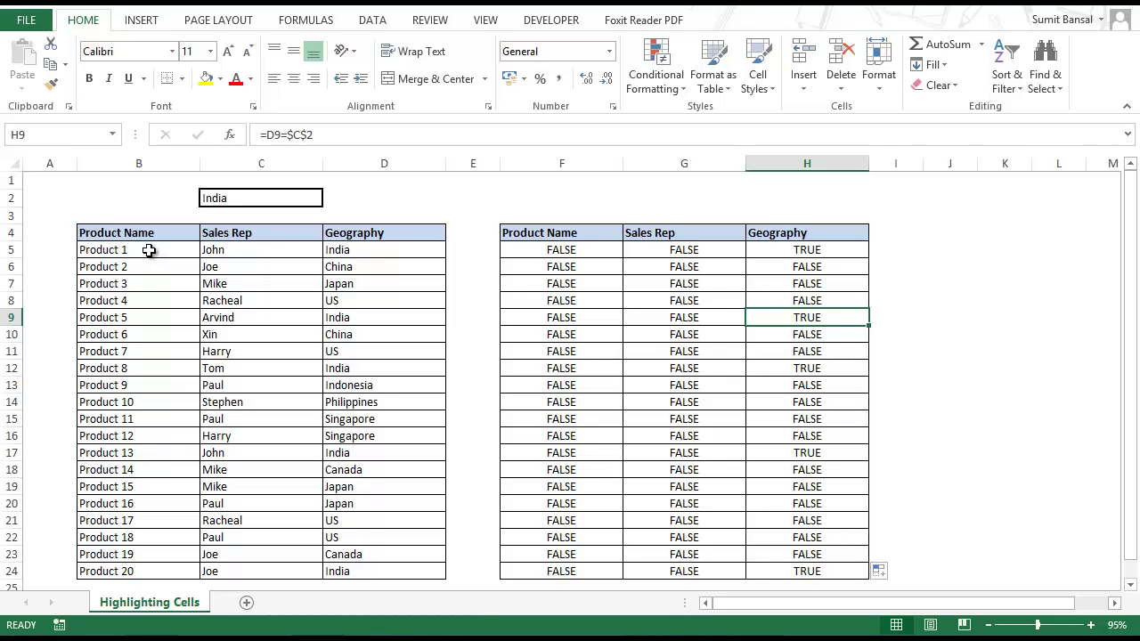
drag(149, 250, 381, 567)
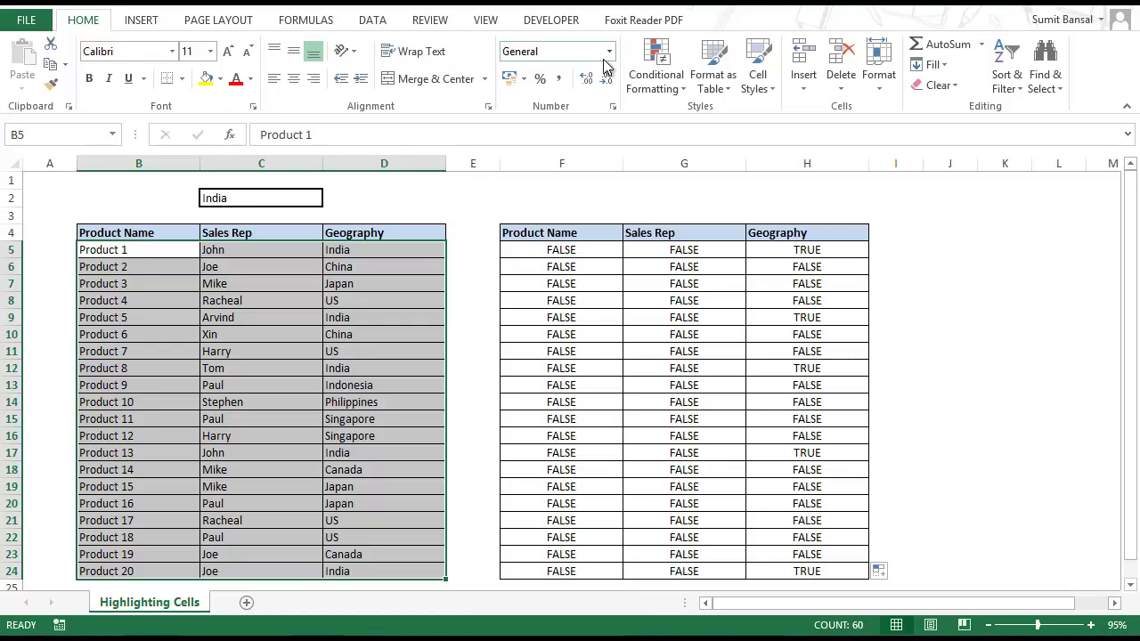
Step: Add a formula-based rule =B5=$C$2 to B5:D24 with an orange fill
click(673, 87)
click(698, 309)
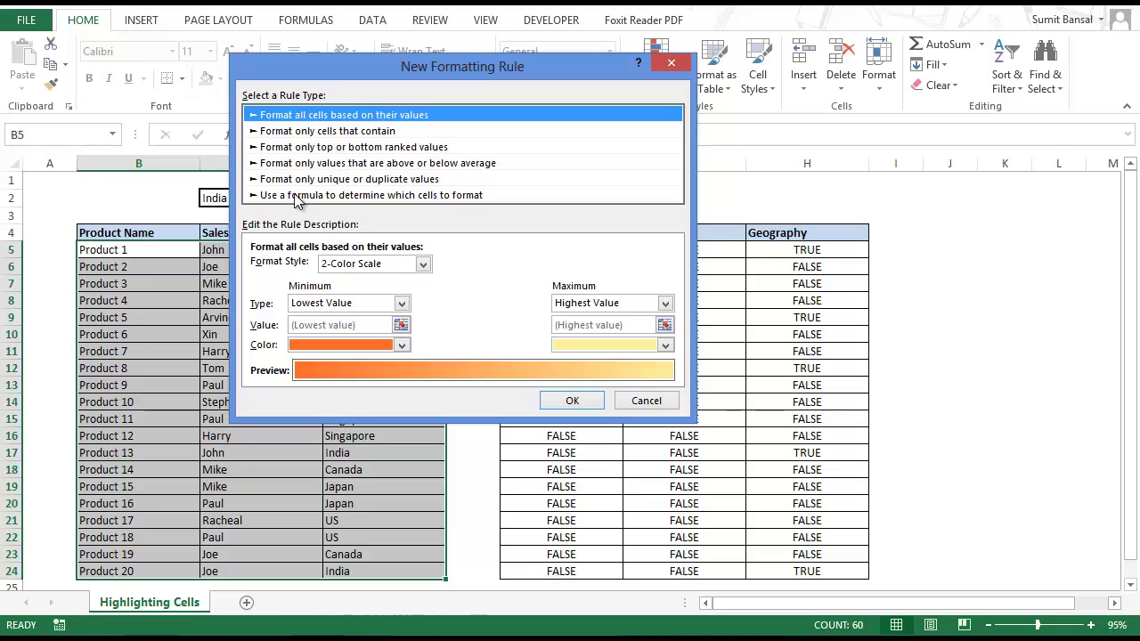
click(396, 197)
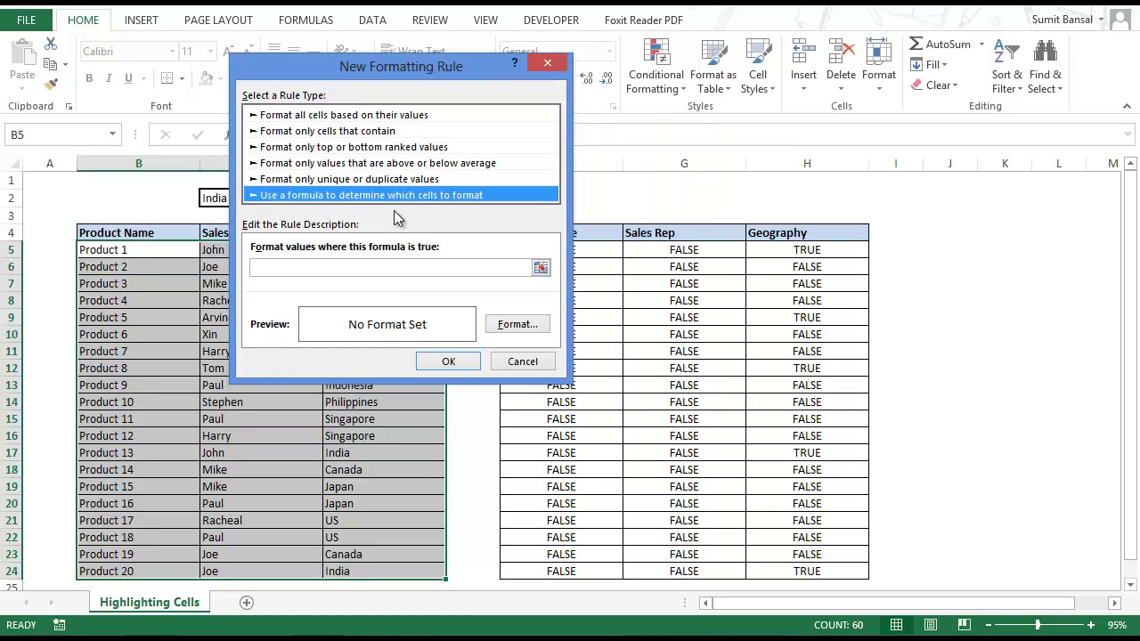
click(374, 266)
drag(384, 68, 569, 68)
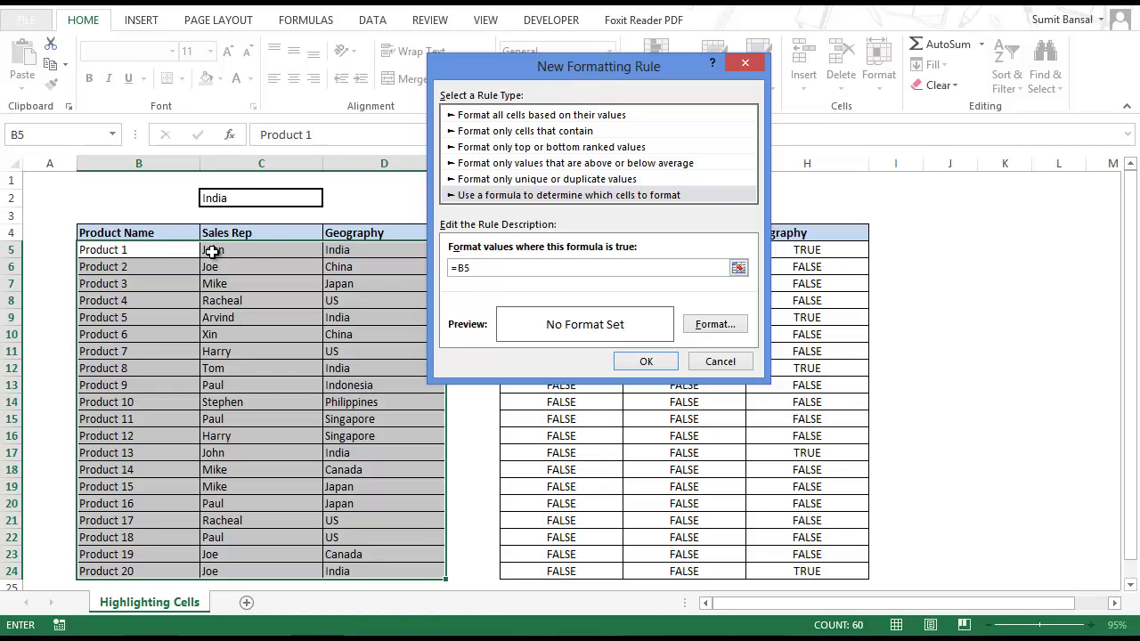
text(=$C$2)
click(700, 324)
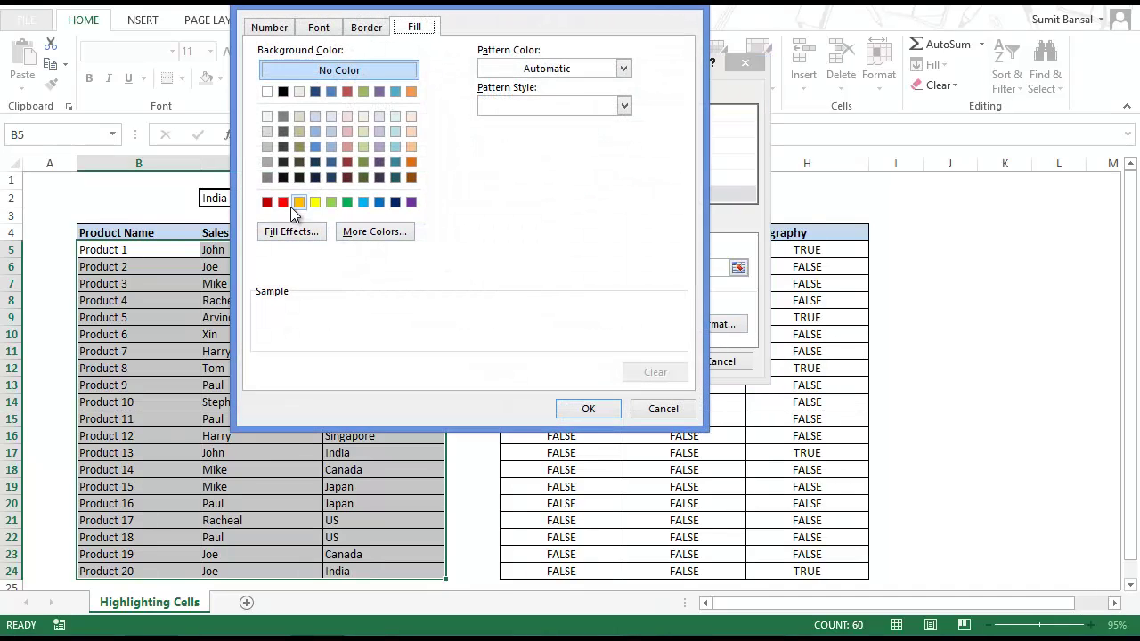
click(299, 203)
click(588, 408)
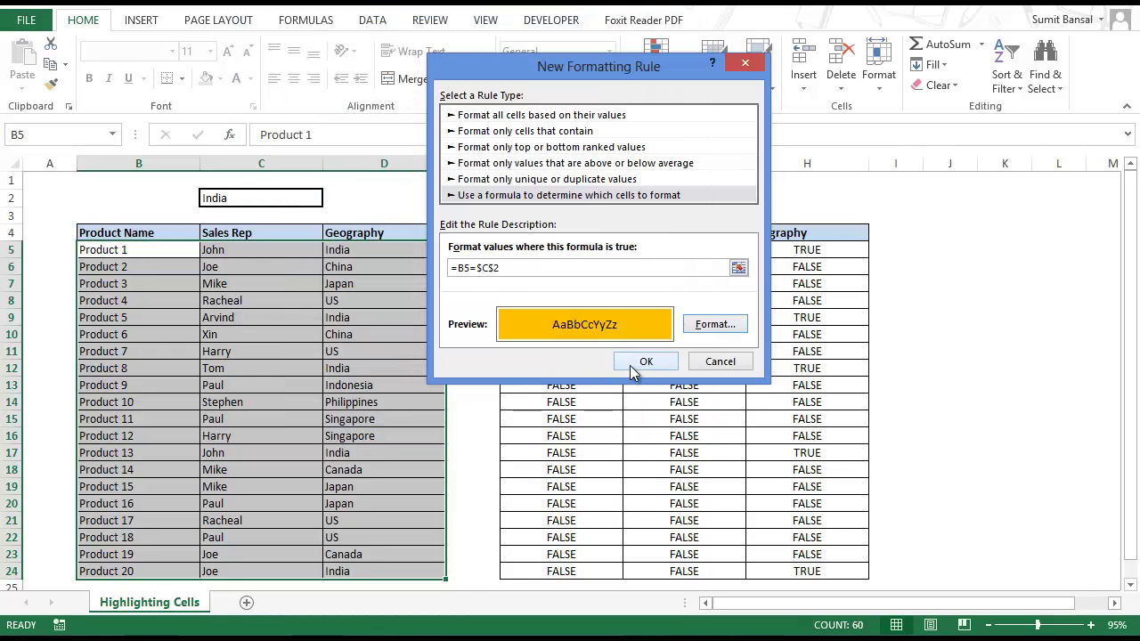
click(643, 362)
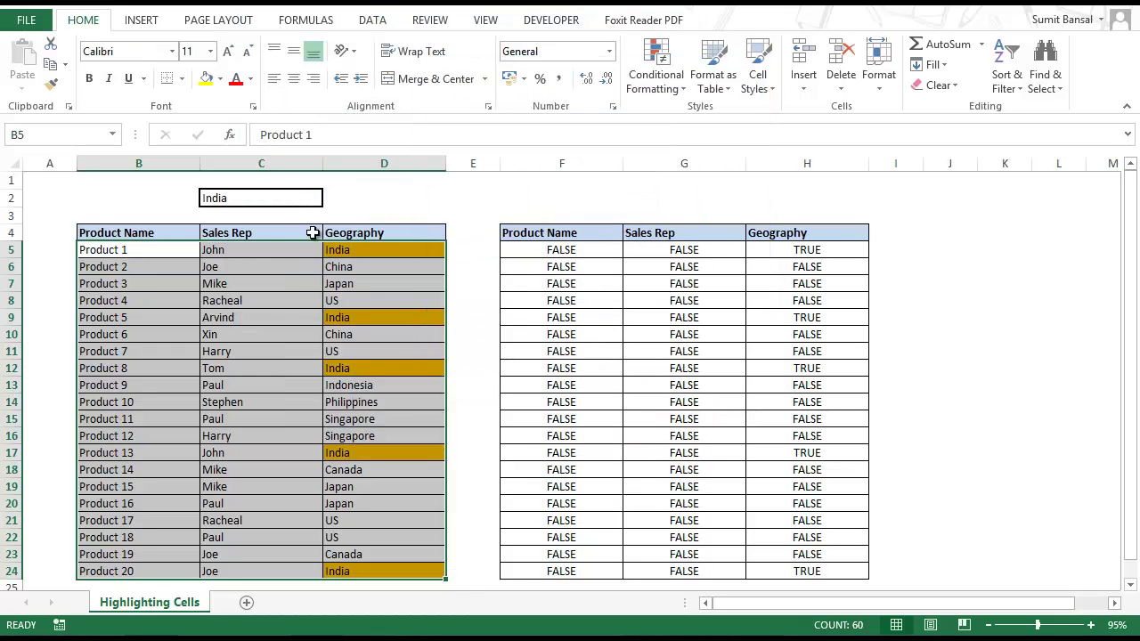
Step: Replace India in C2 with US, then select the helper results from F5 down
click(286, 203)
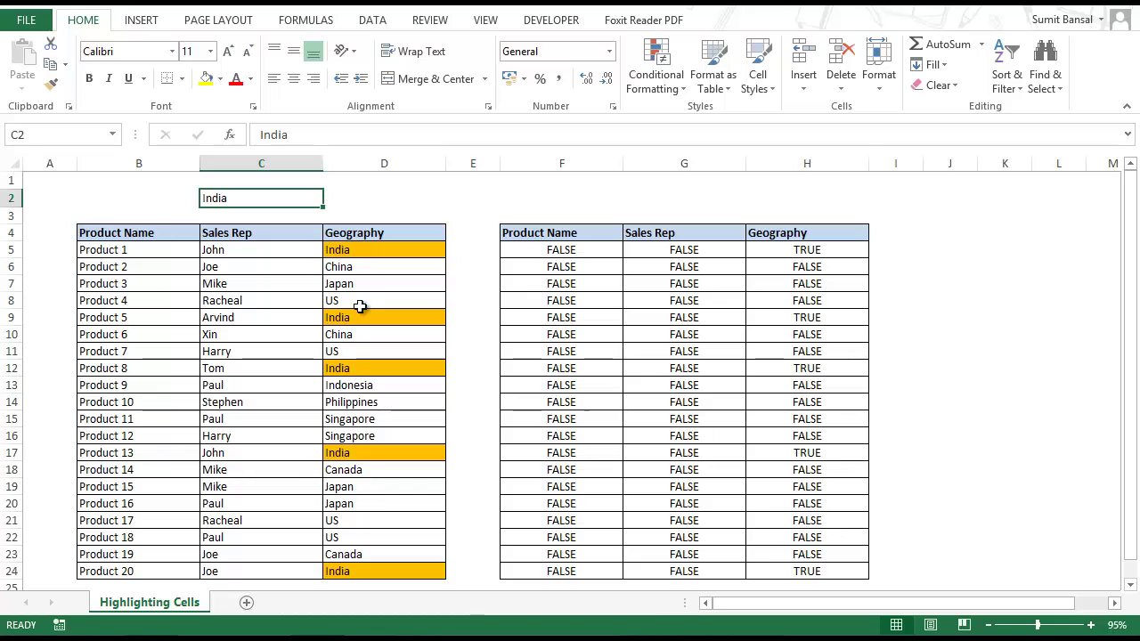
double_click(268, 202)
drag(268, 202, 169, 198)
text(US)
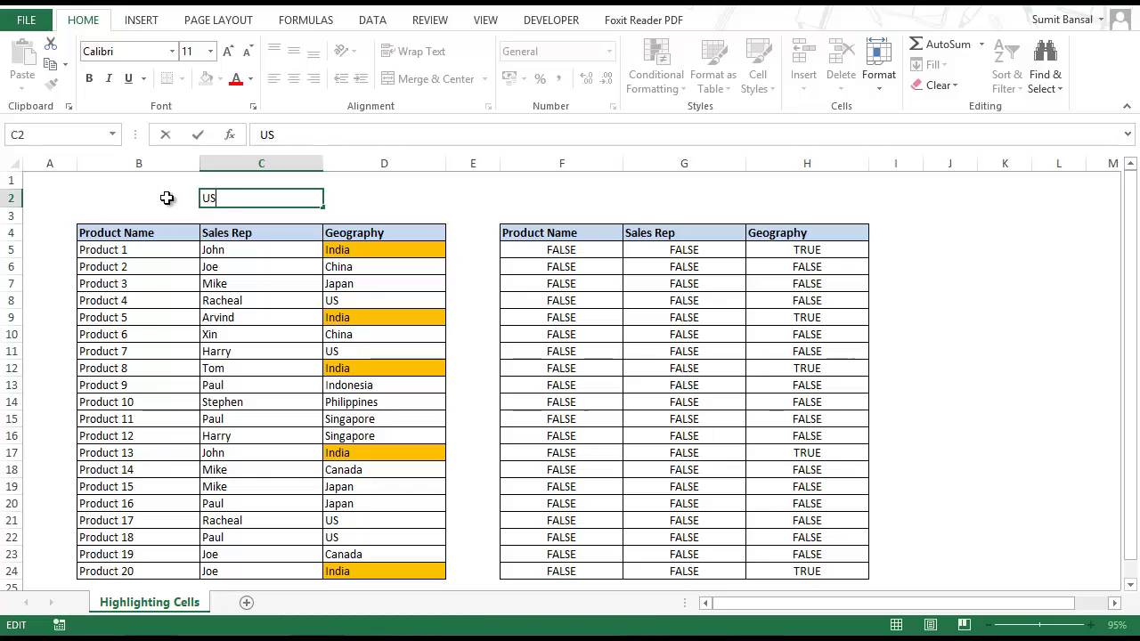
key(ctrl+Return)
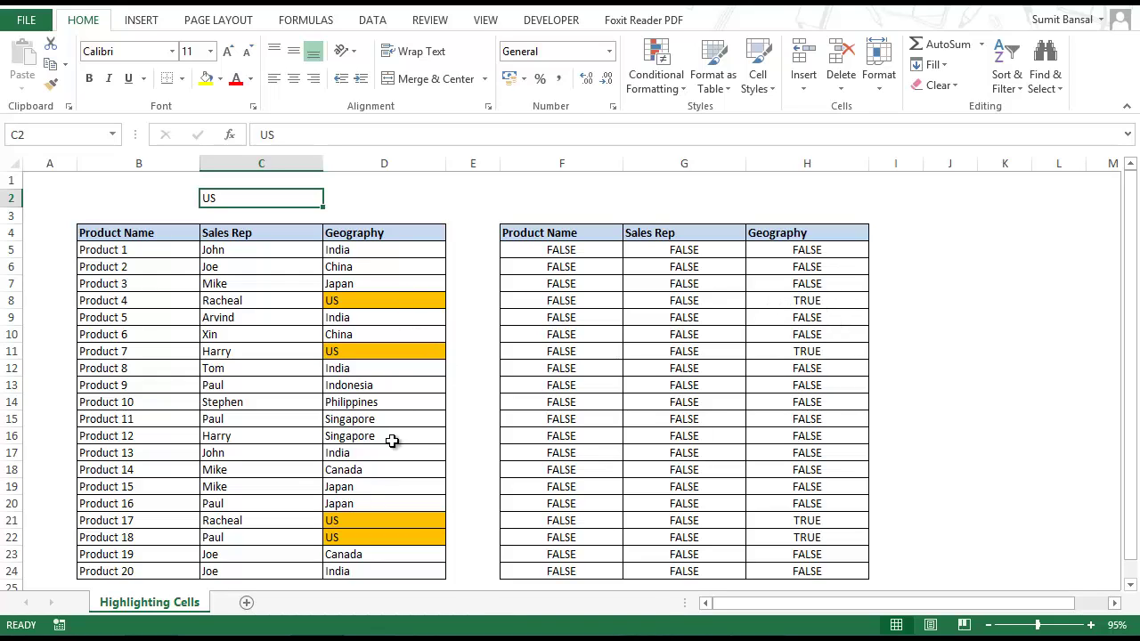
double_click(227, 201)
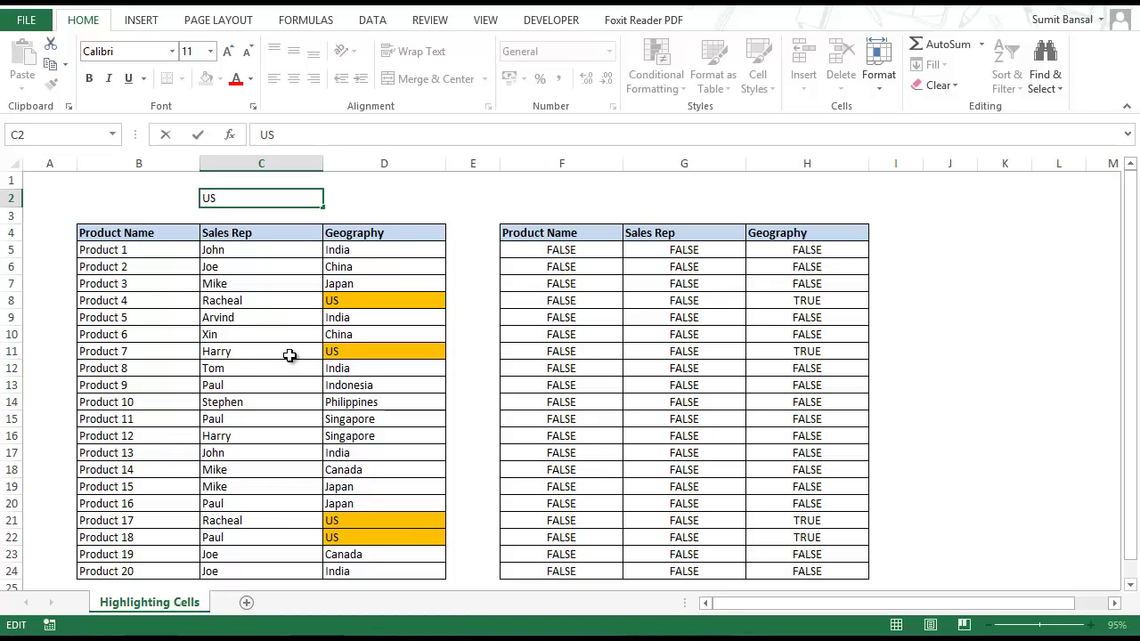
drag(550, 250, 773, 571)
Step: Clear the check table, enter =$D5=$C$2 in F5 and fill it through F5:H24
key(Delete)
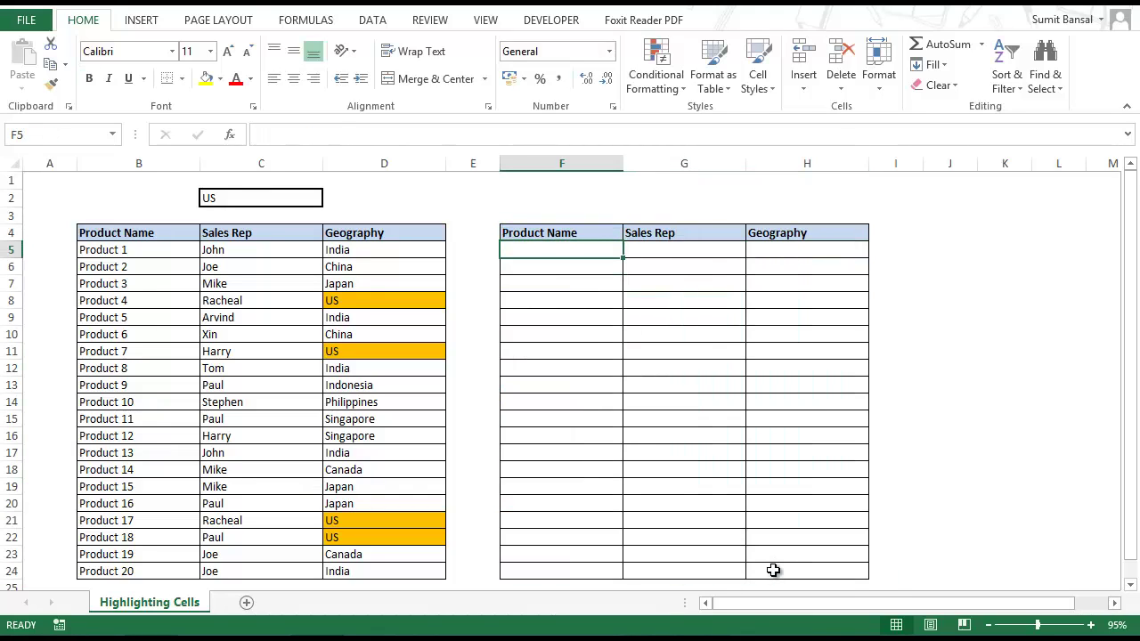
text(=)
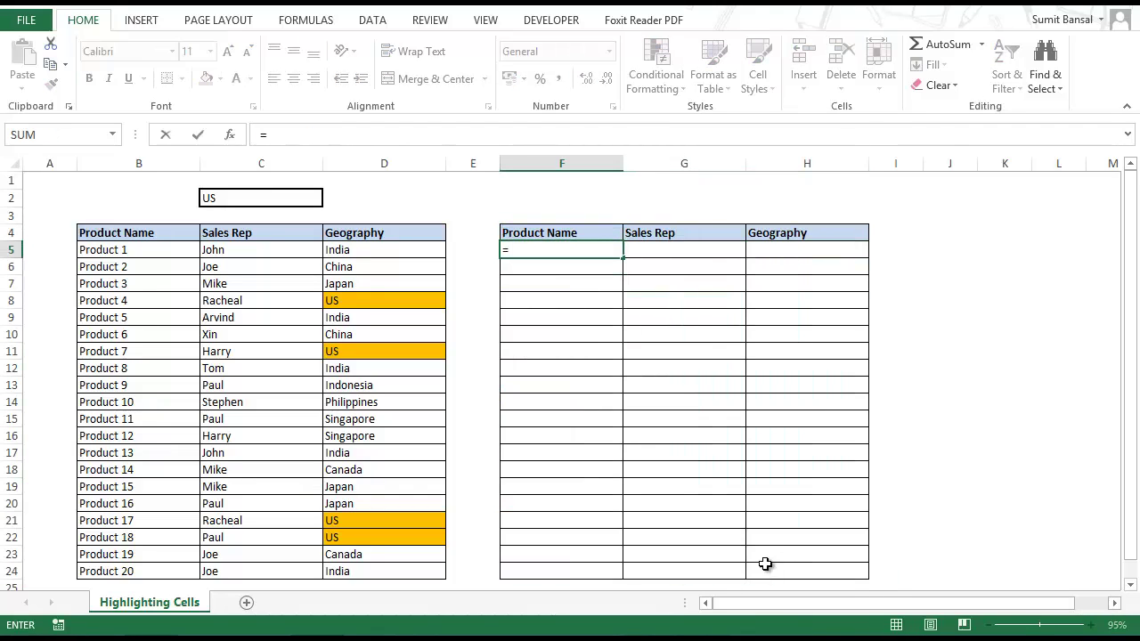
click(379, 252)
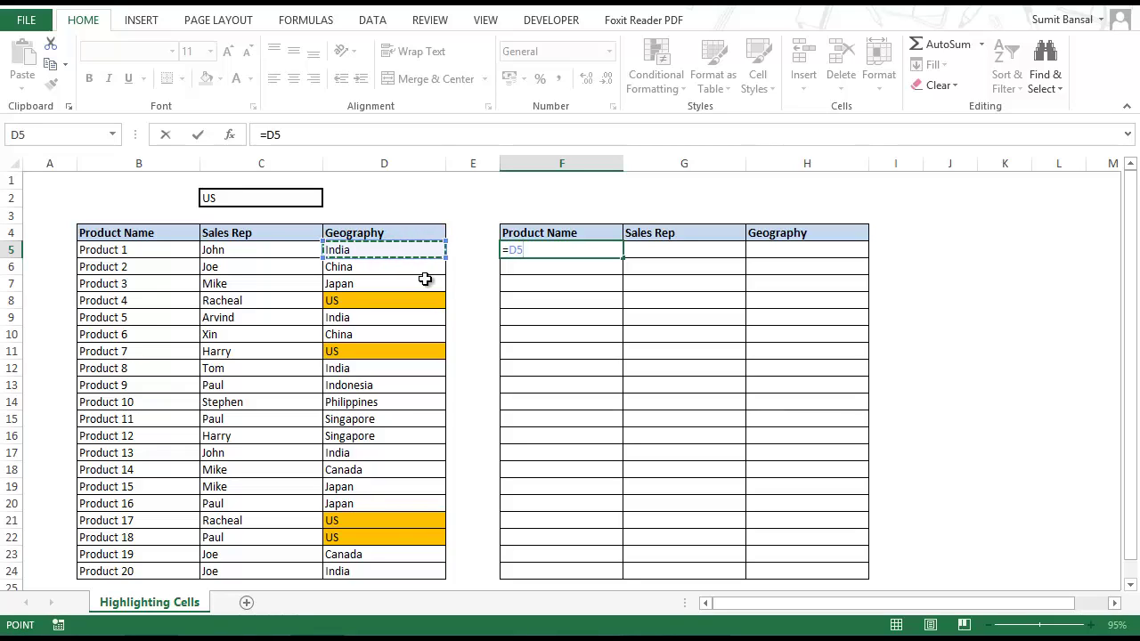
key(F4)
key(F4)
key(F4)
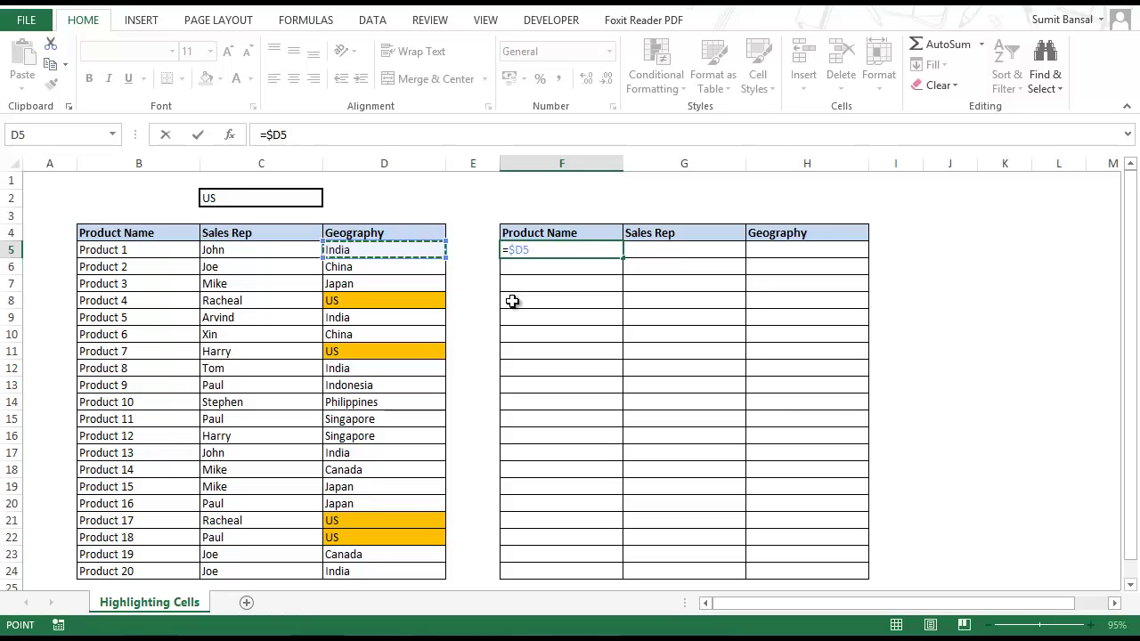
text(=)
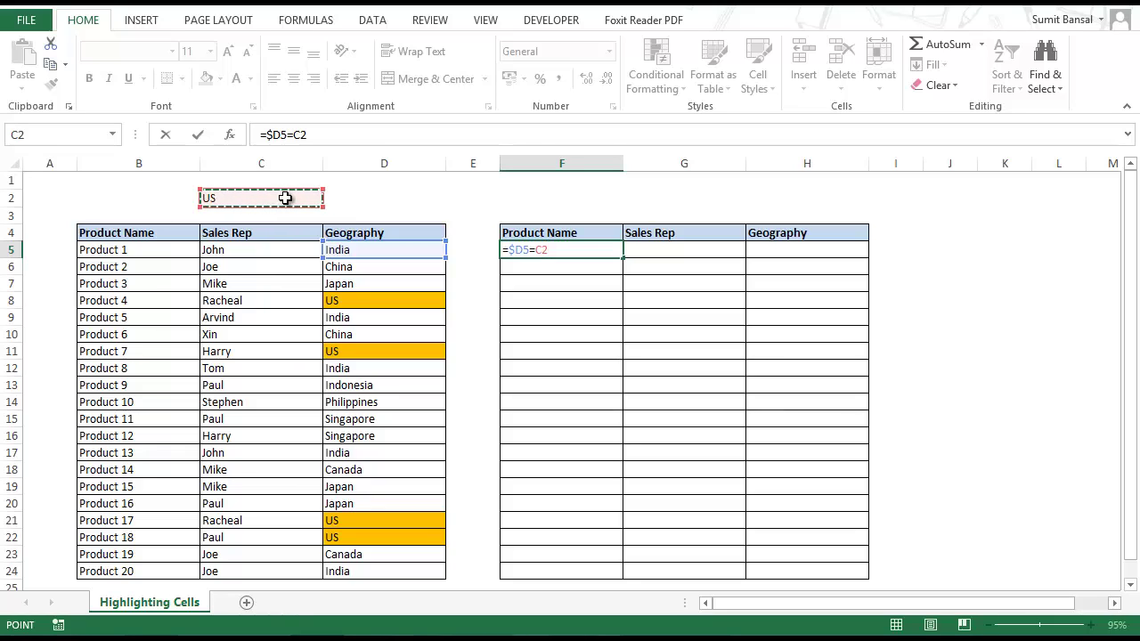
key(F4)
key(Return)
key(Up)
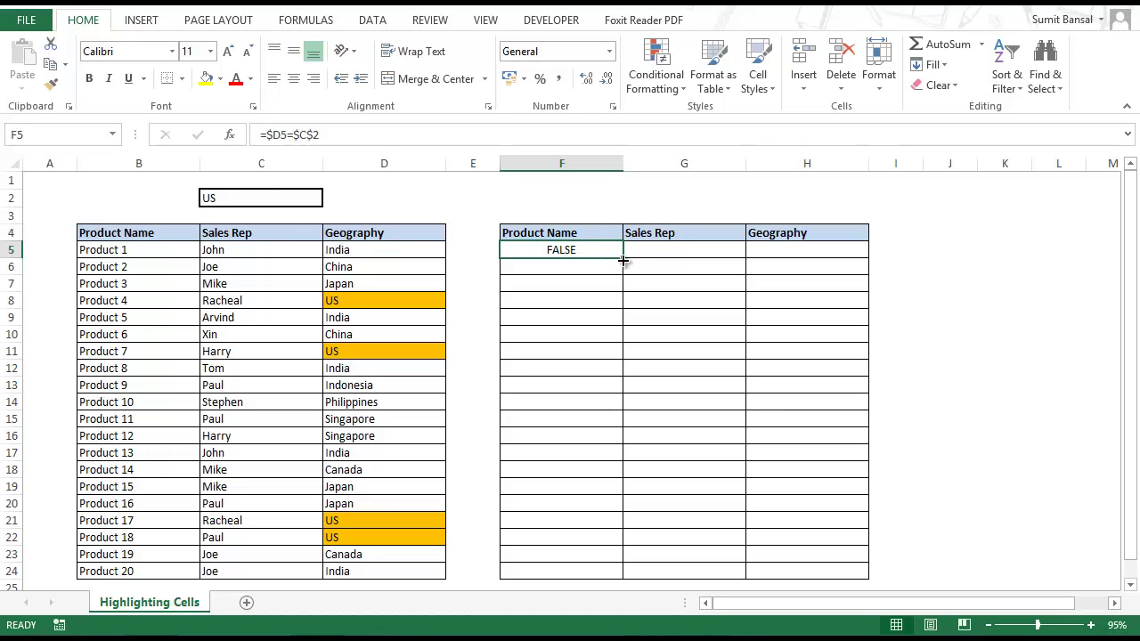
drag(624, 259, 844, 252)
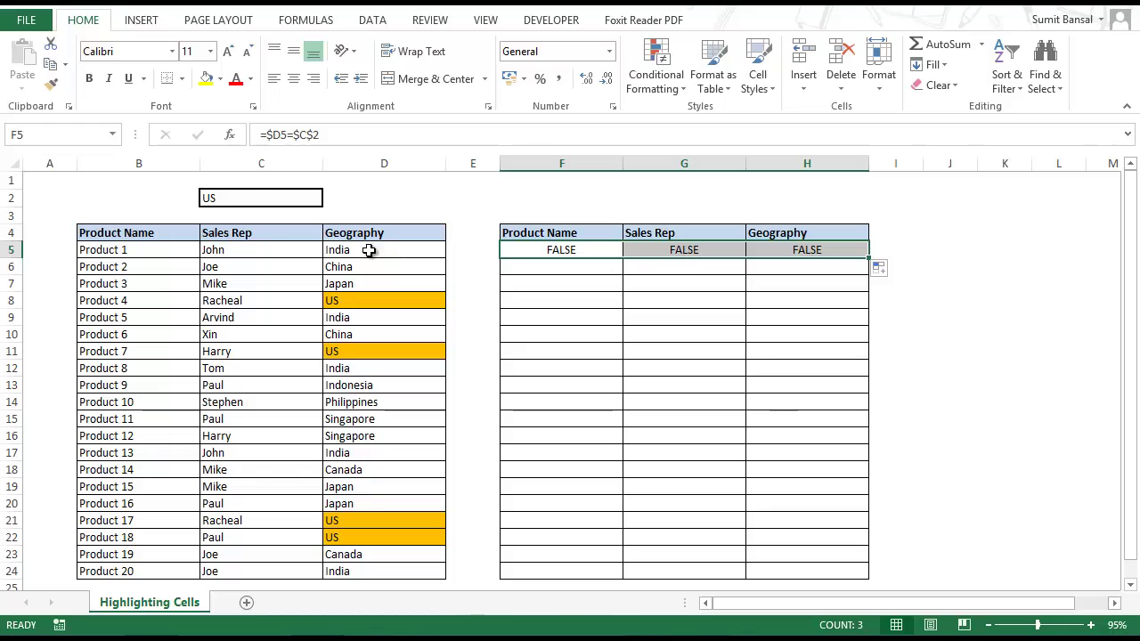
drag(868, 258, 864, 579)
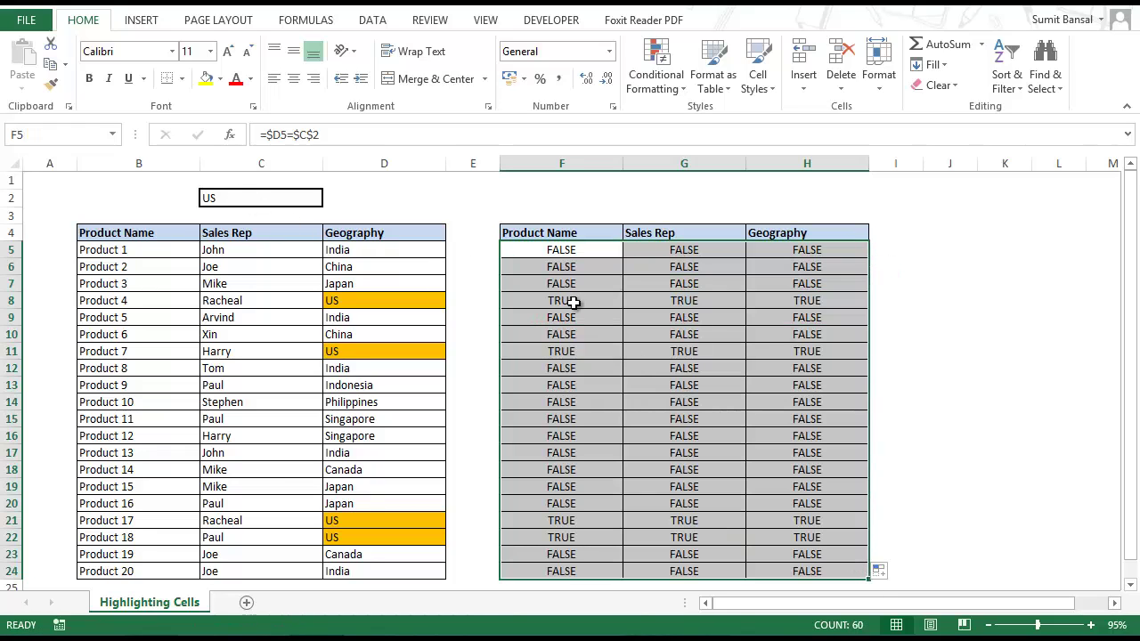
Step: Inspect the formulas in F8, G8 and H8, then select the data cells B5:D24
drag(573, 302, 814, 300)
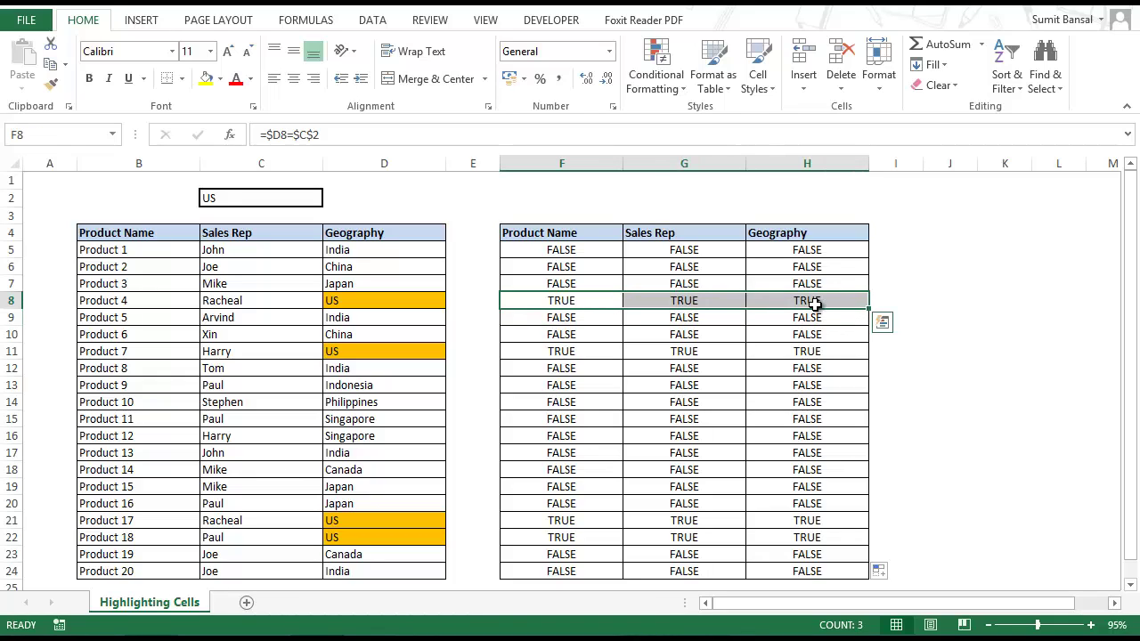
click(580, 300)
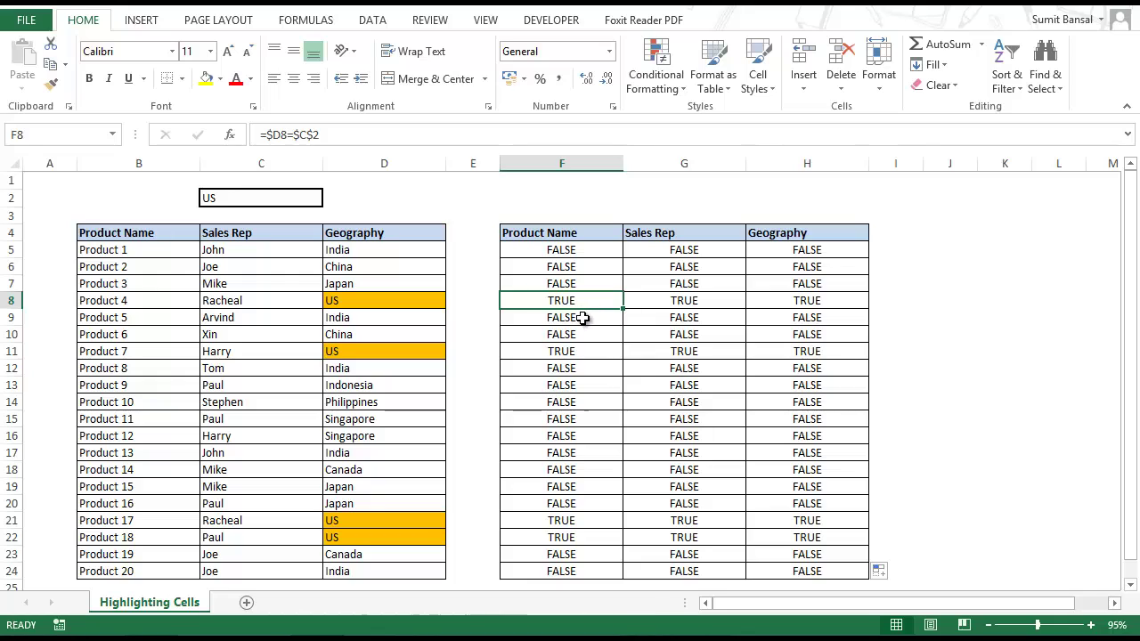
key(F2)
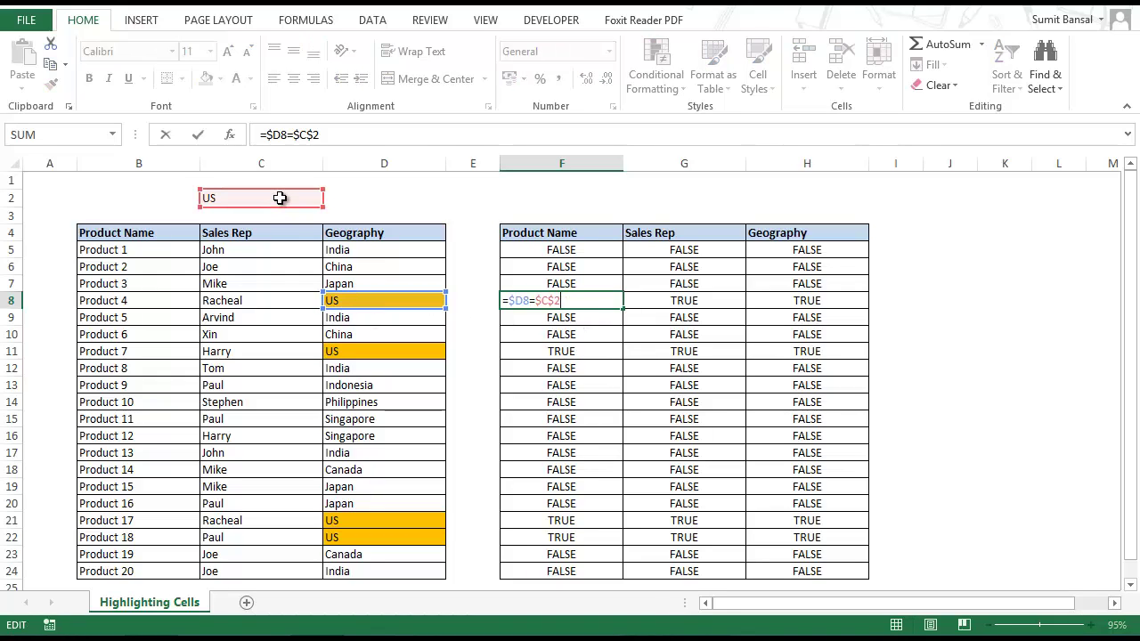
key(Escape)
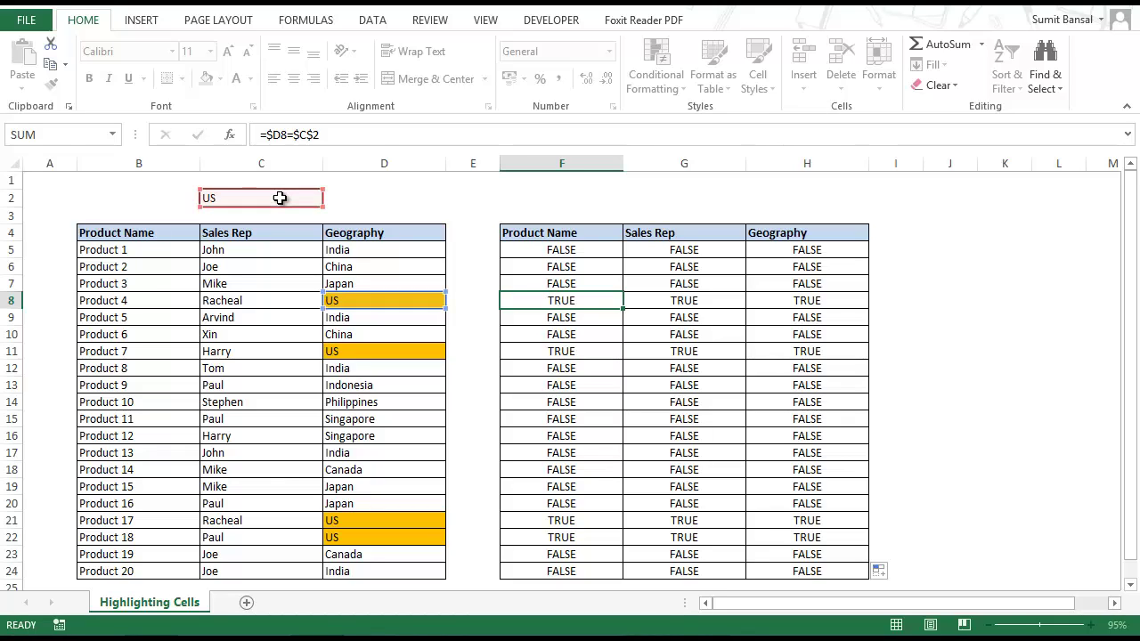
key(Right)
key(F2)
key(Escape)
key(Right)
key(F2)
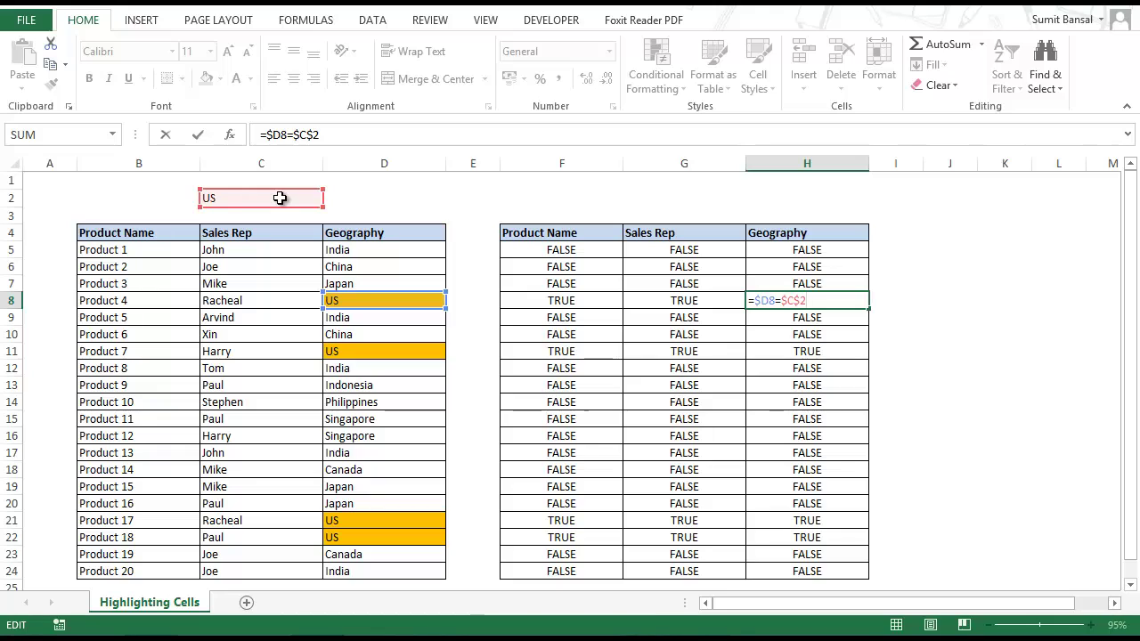
key(Escape)
key(Left)
key(Left)
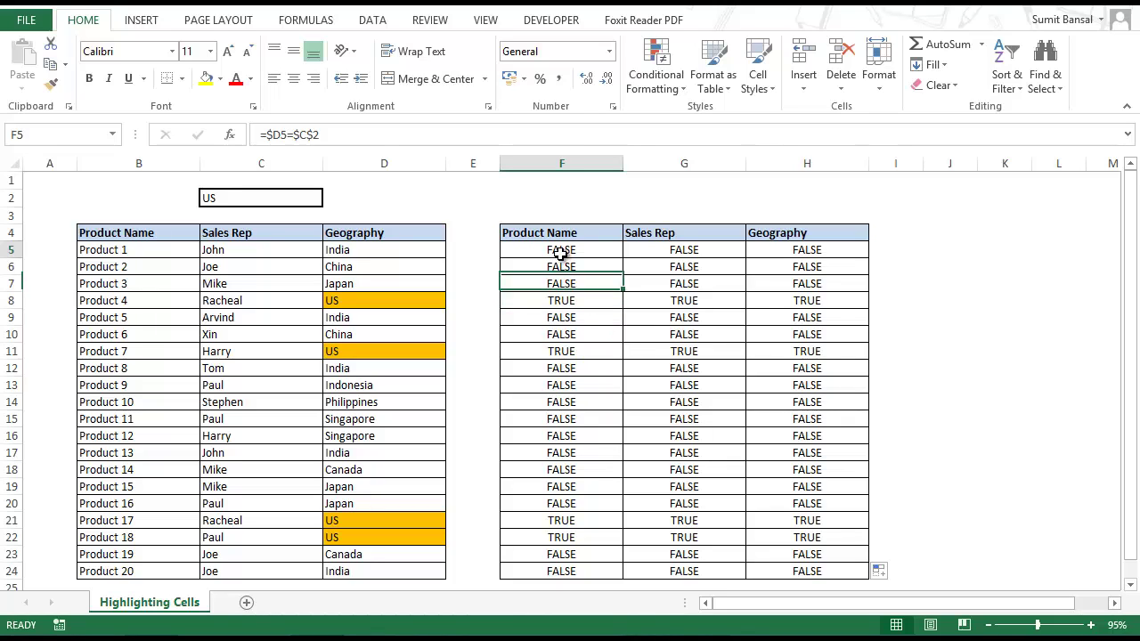
drag(147, 253, 380, 571)
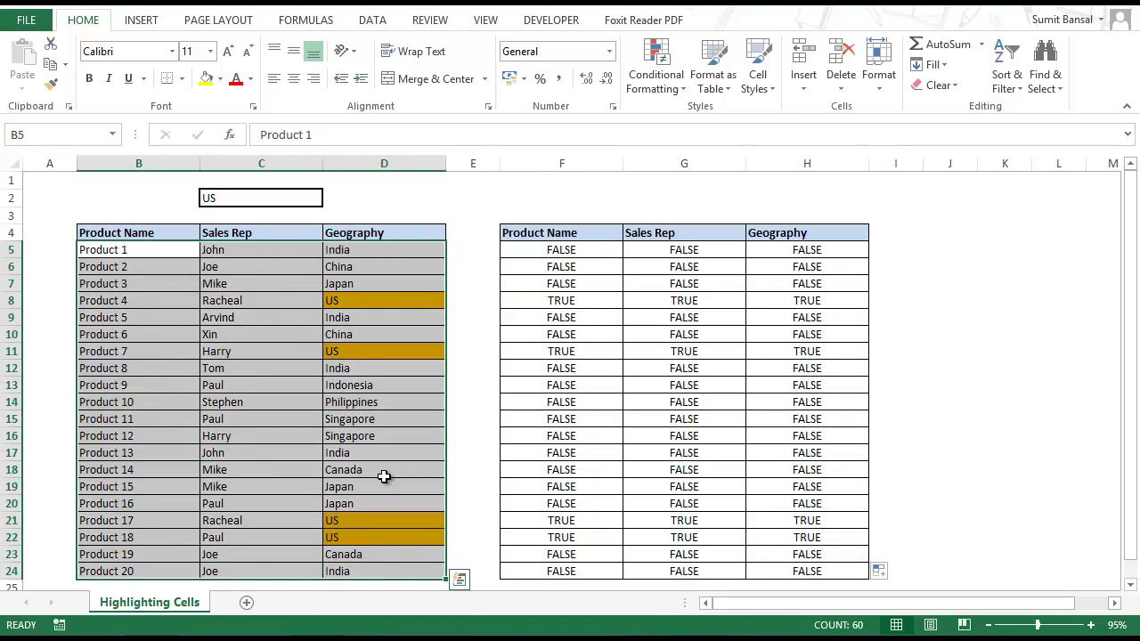
Step: Delete the existing highlighting rule from the table
click(678, 88)
mouse_move(721, 290)
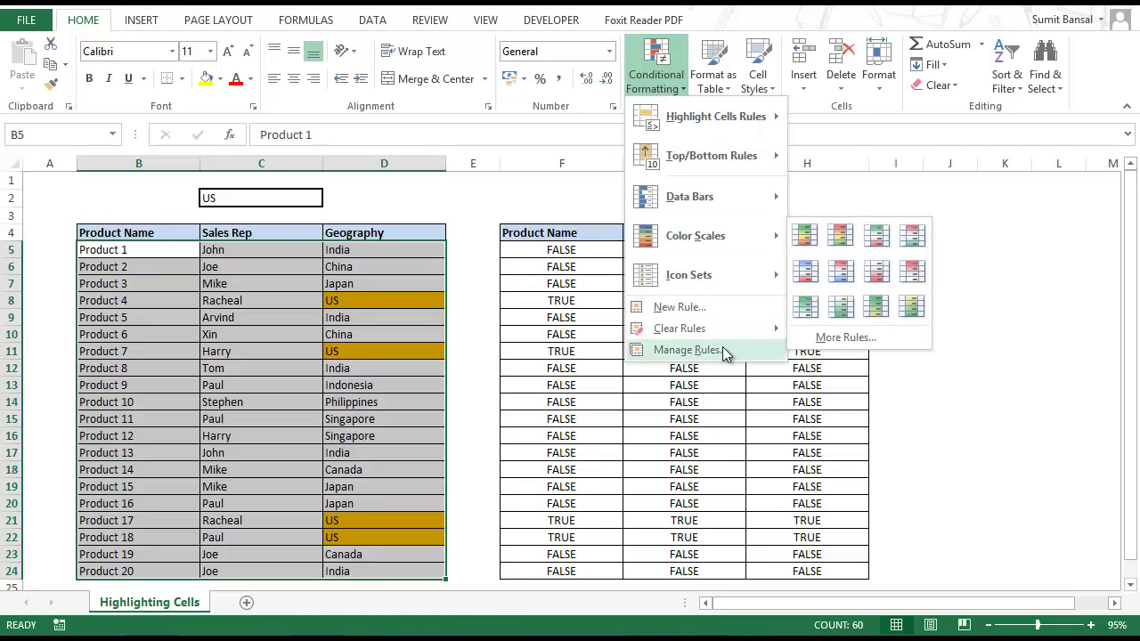
mouse_move(729, 326)
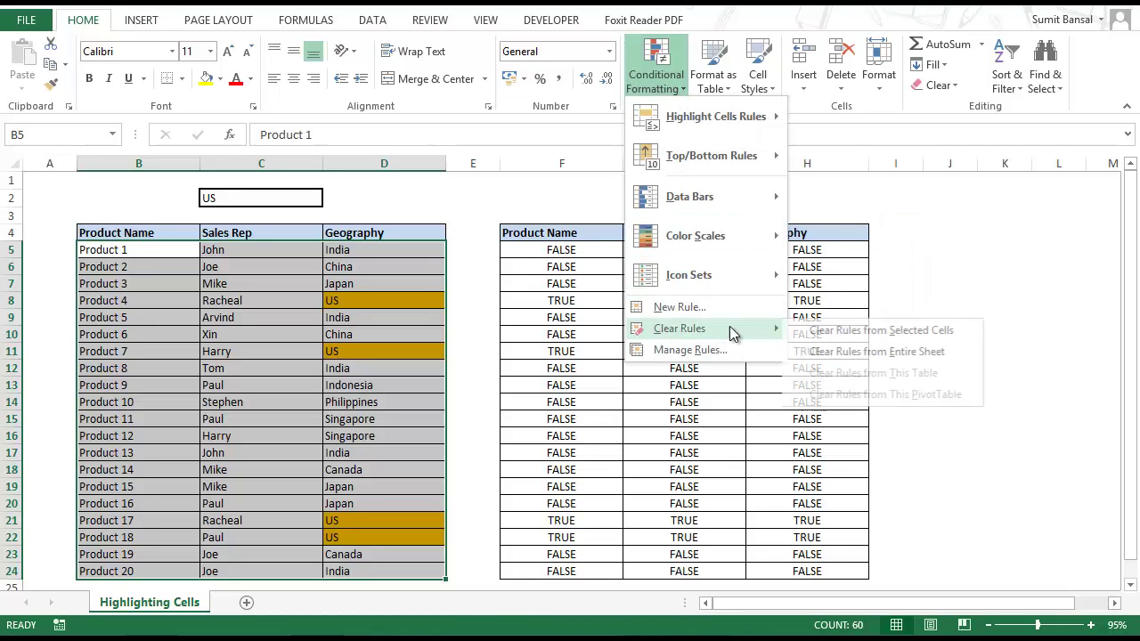
click(830, 330)
Step: Start a new formula-based rule with the formula =$D5=$C$2
click(656, 76)
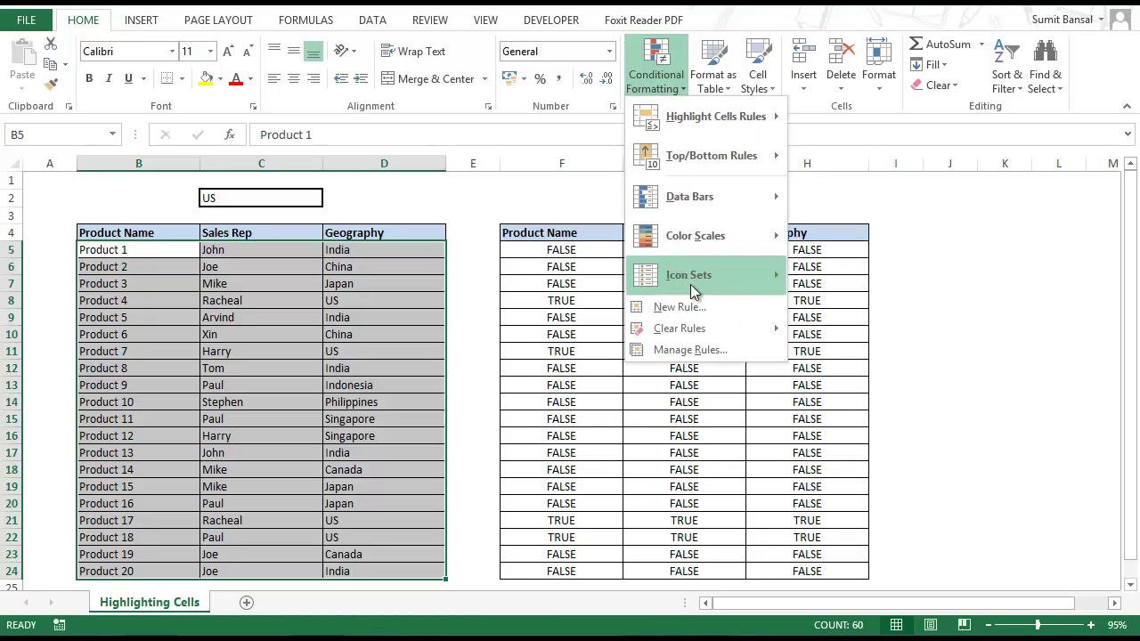
click(679, 306)
click(468, 175)
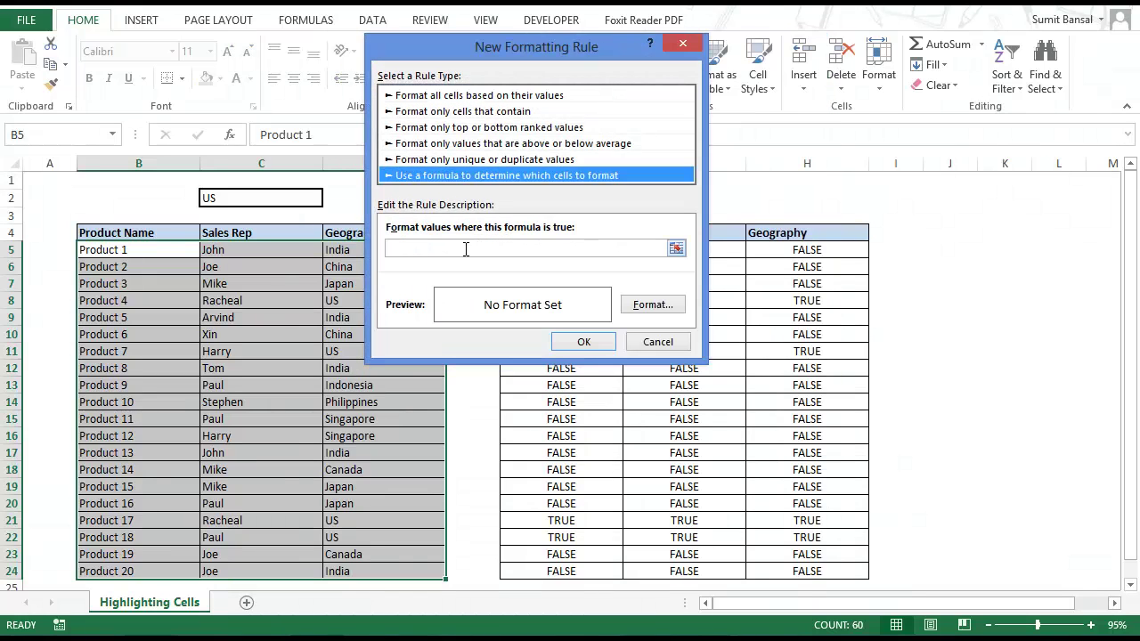
click(465, 250)
text(=)
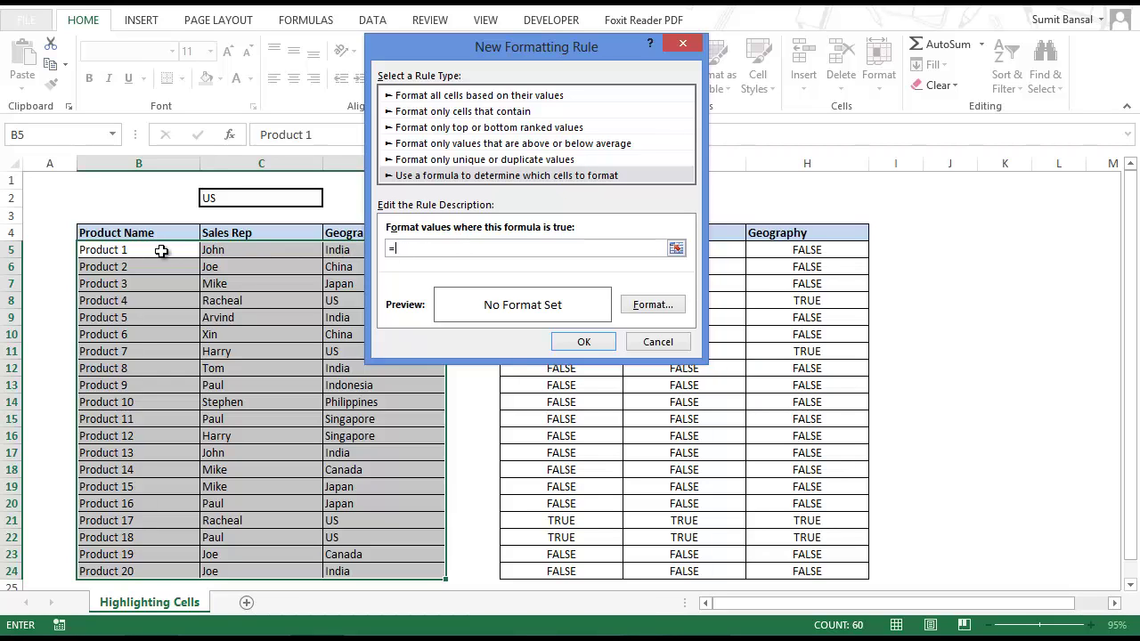
click(343, 248)
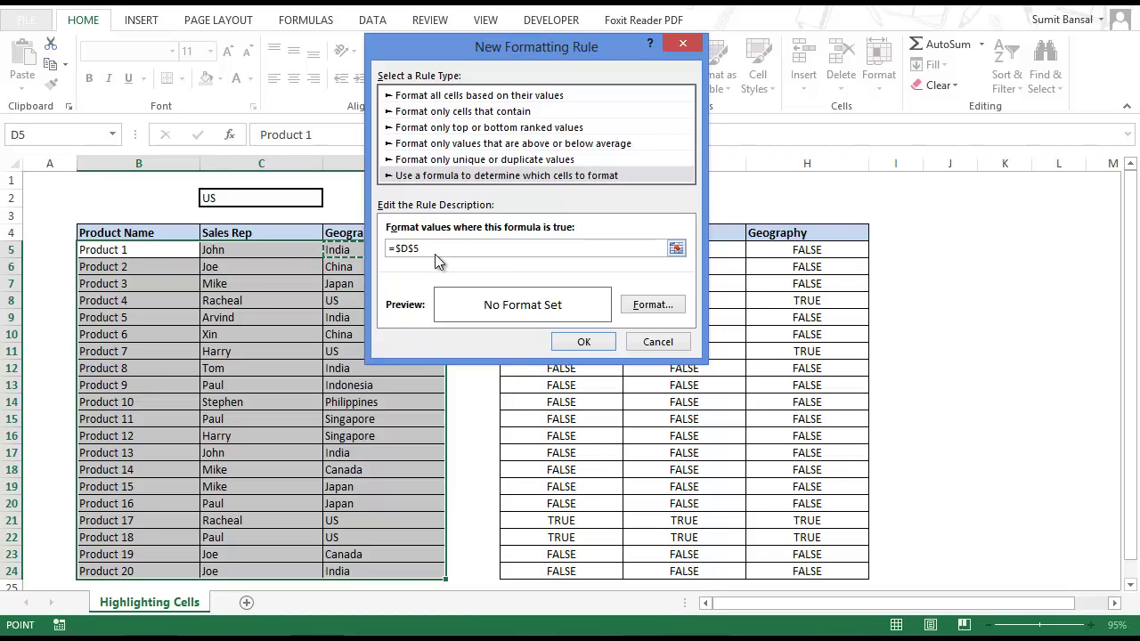
key(F4)
text(=)
click(302, 198)
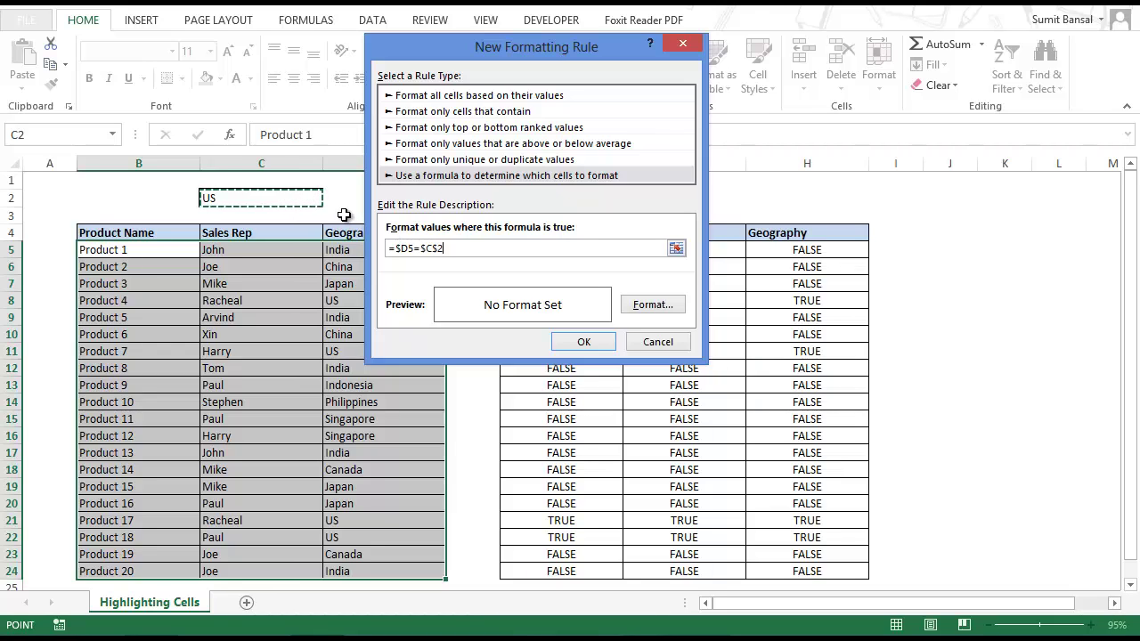
Step: Give the rule an orange fill and apply it to the table
click(636, 307)
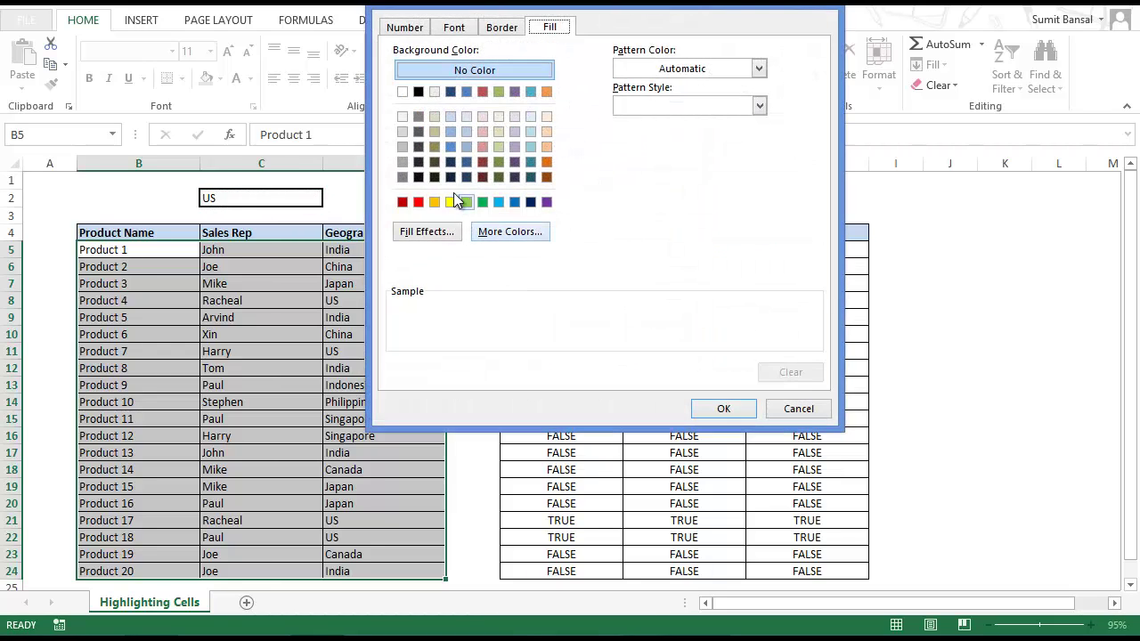
click(433, 203)
click(723, 408)
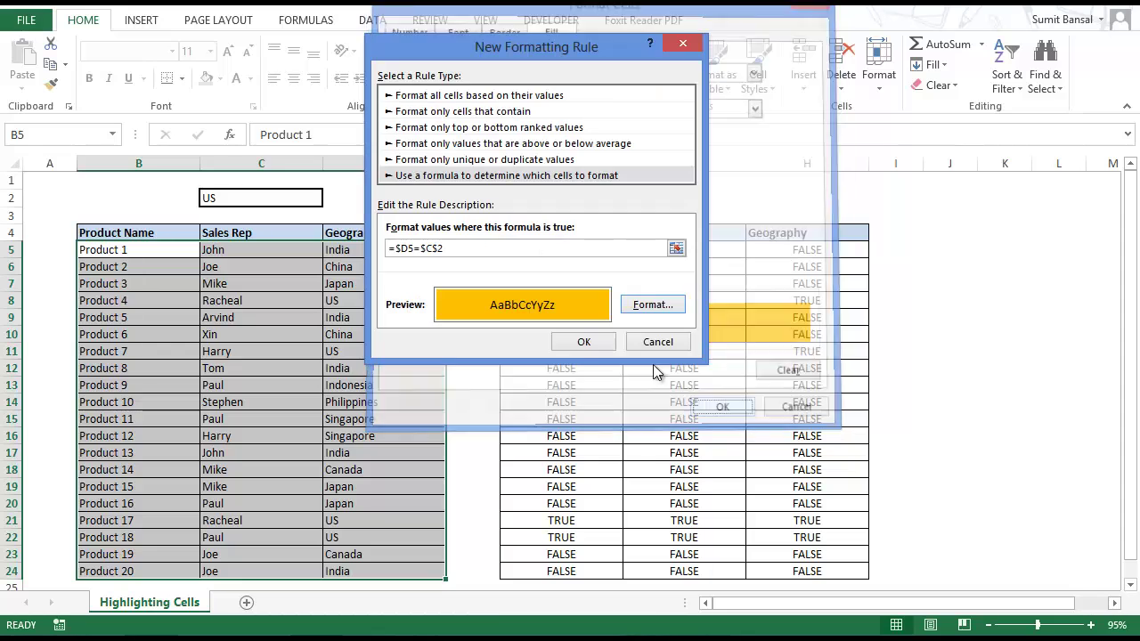
click(582, 338)
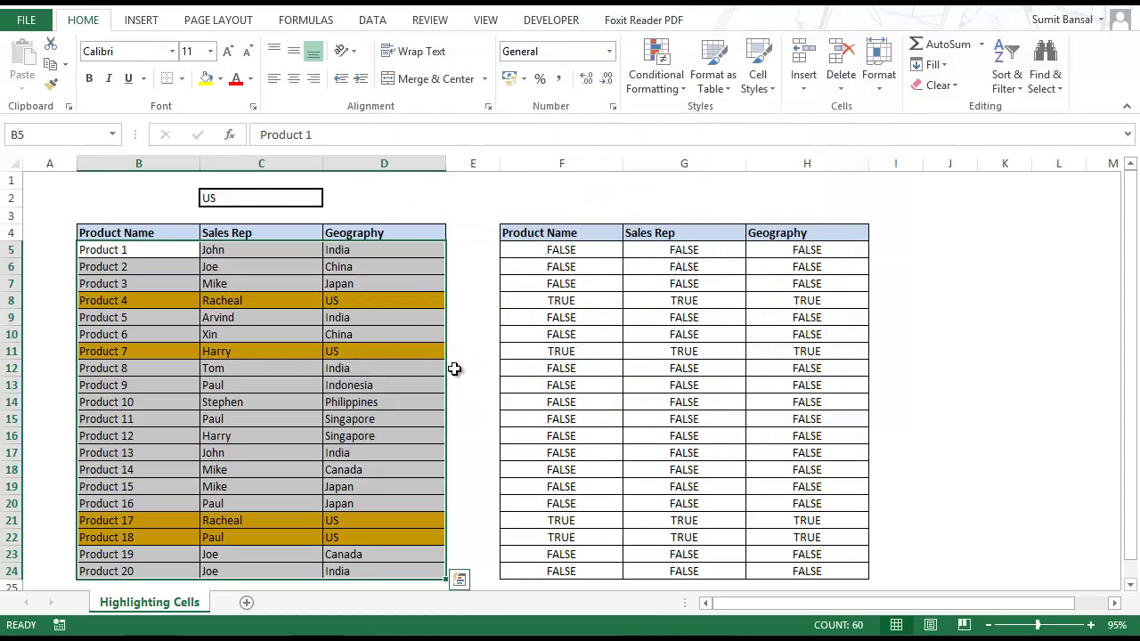
click(252, 196)
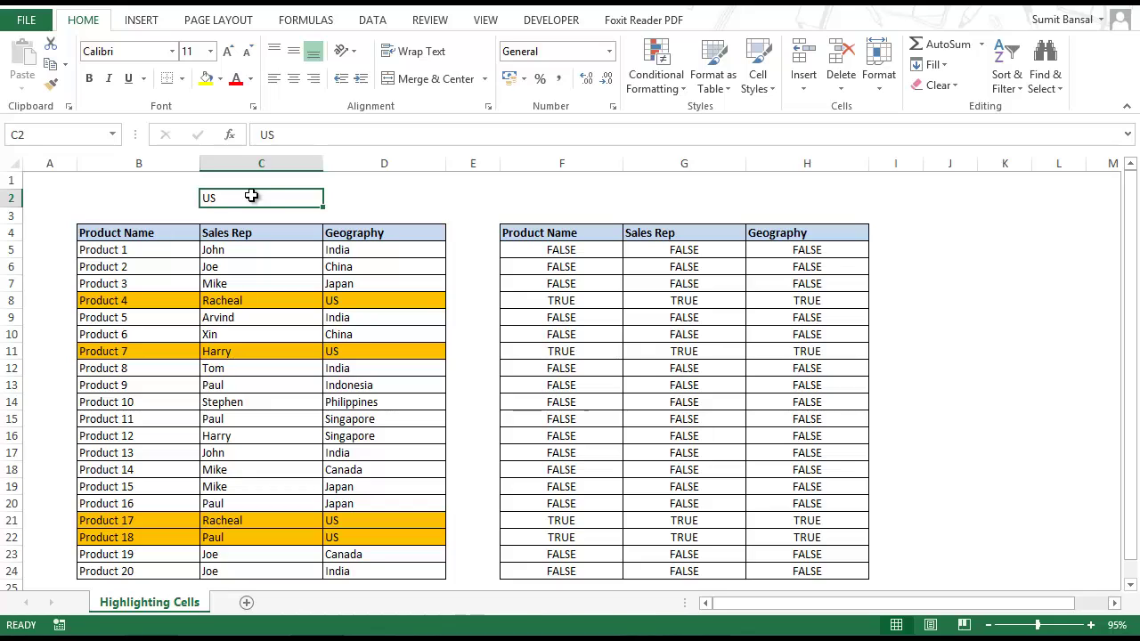
Step: Change C2 from US to India so the India rows turn orange
double_click(252, 196)
drag(252, 196, 183, 187)
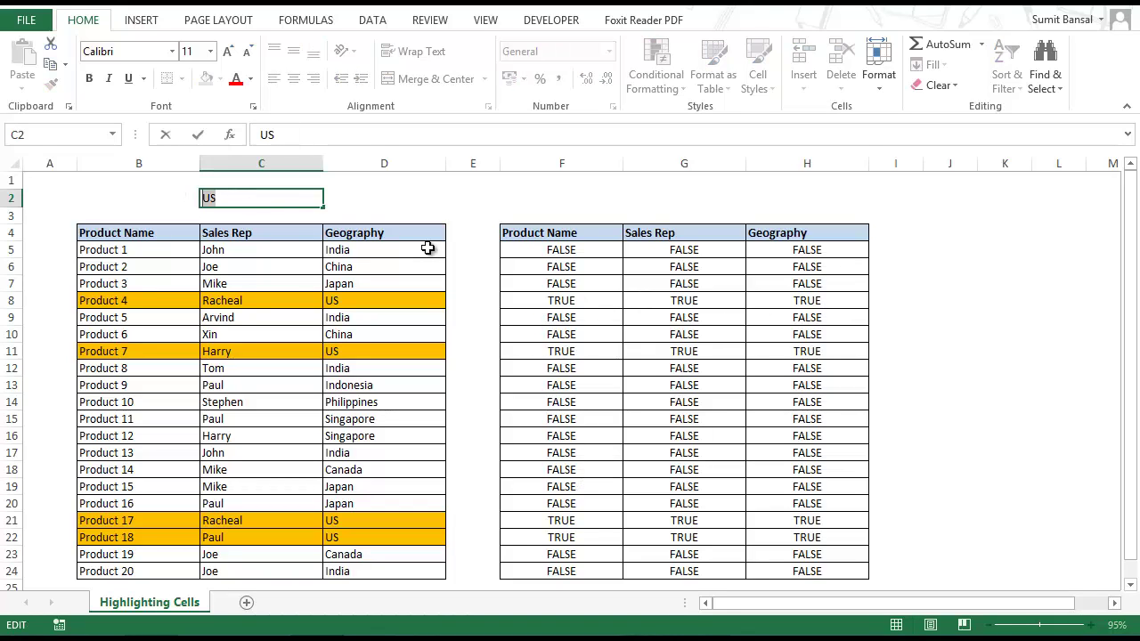
text(Ind)
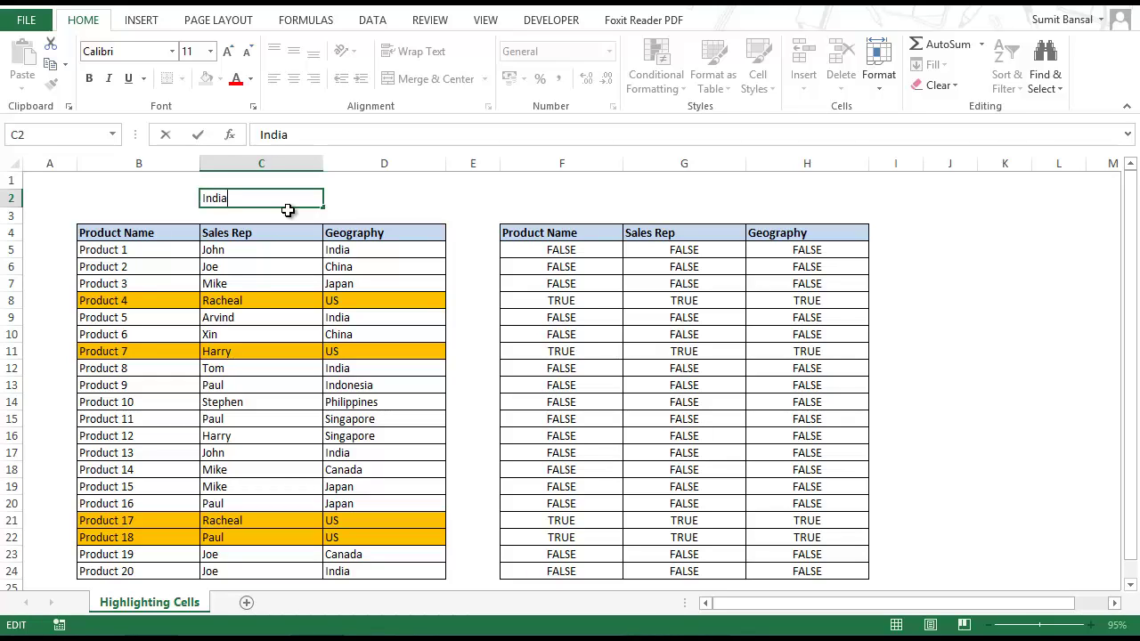
text(ia)
key(ctrl+Return)
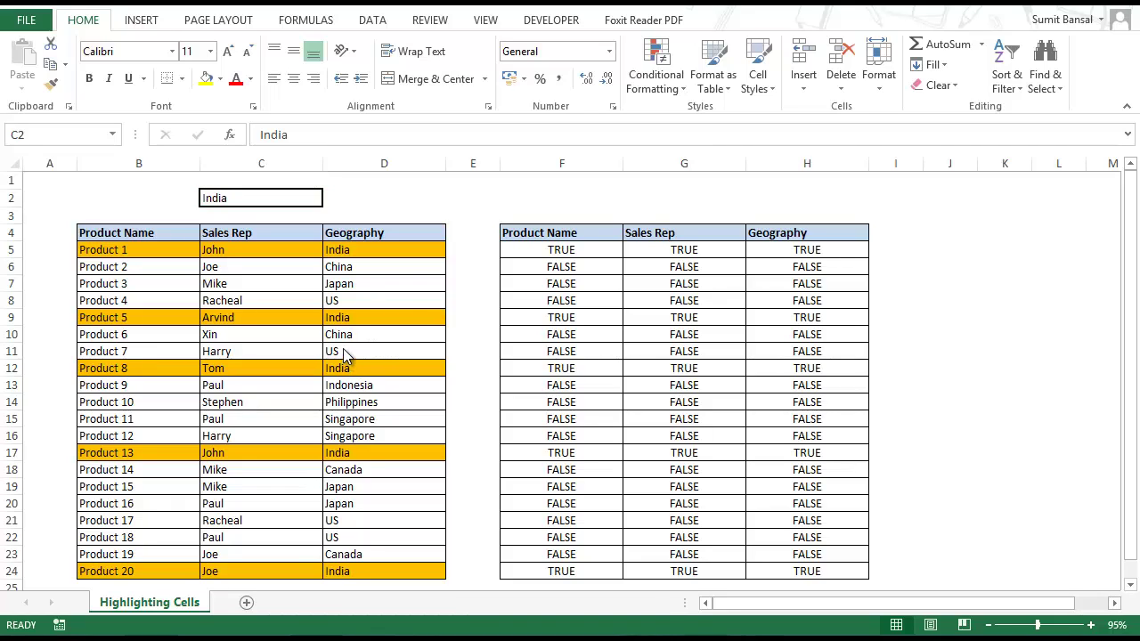
Step: Retype C2 as Ind, which leaves no rows highlighted
click(241, 198)
double_click(252, 198)
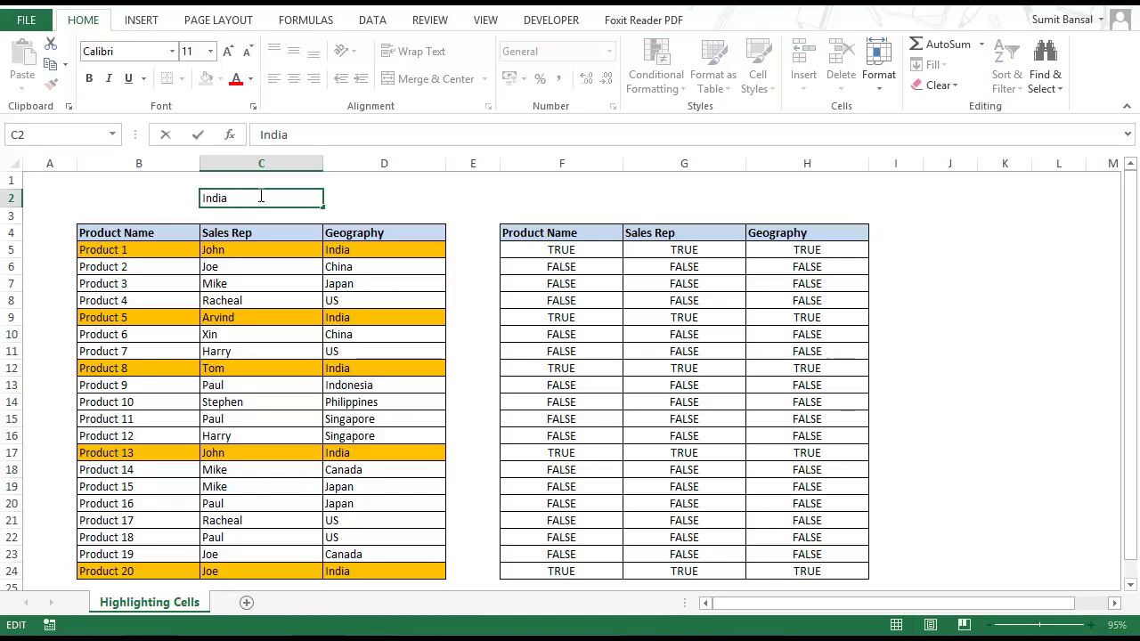
drag(257, 198, 195, 189)
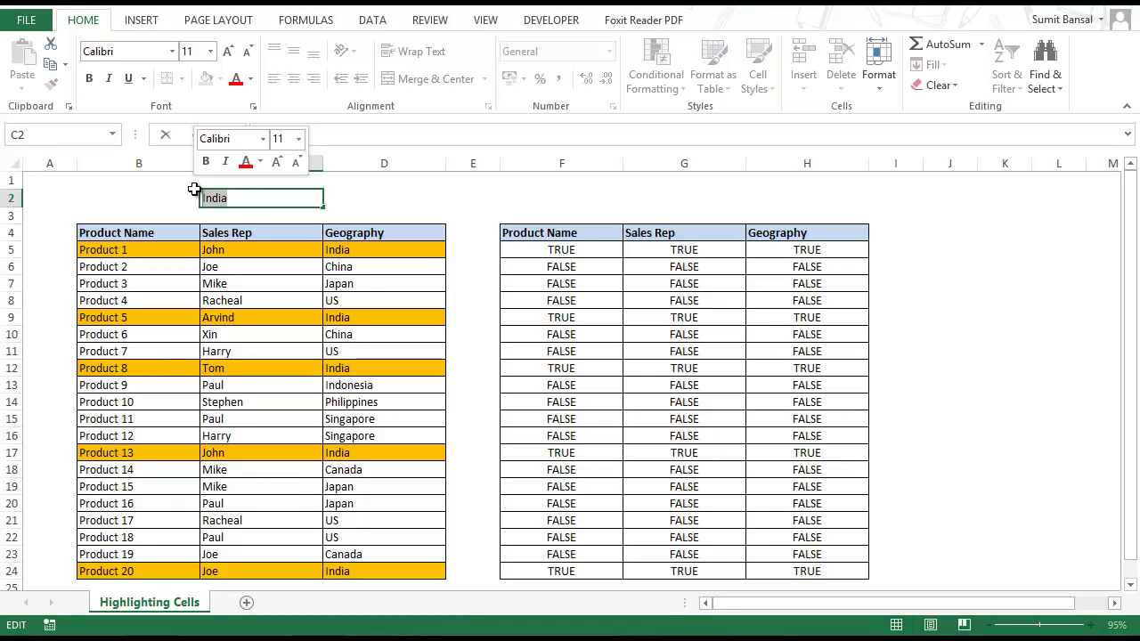
text(Indi)
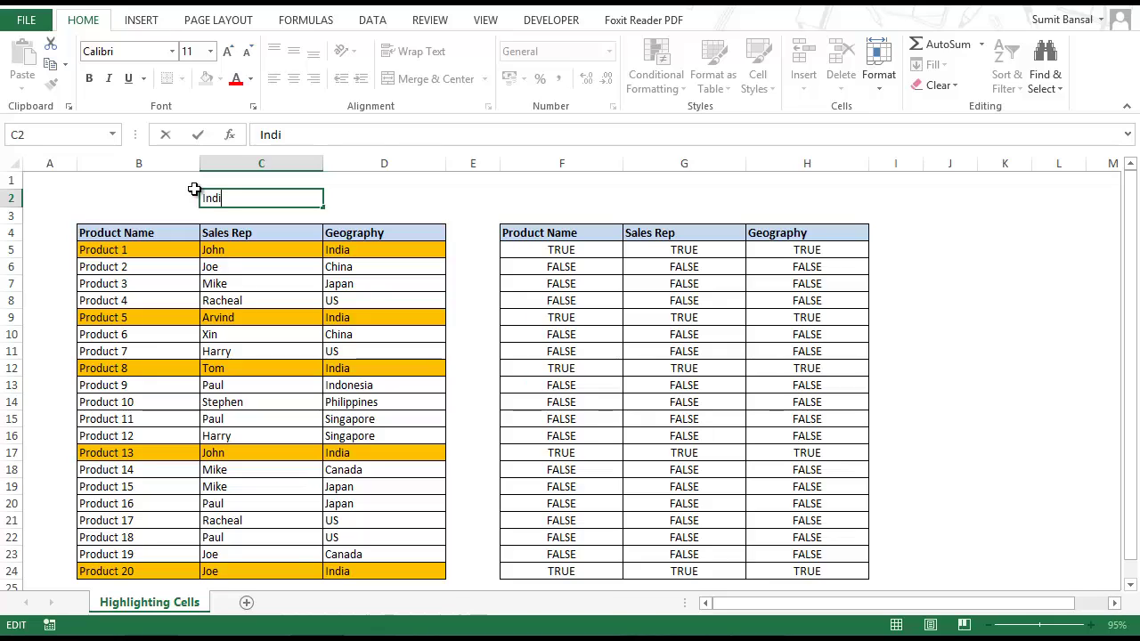
key(Return)
key(Up)
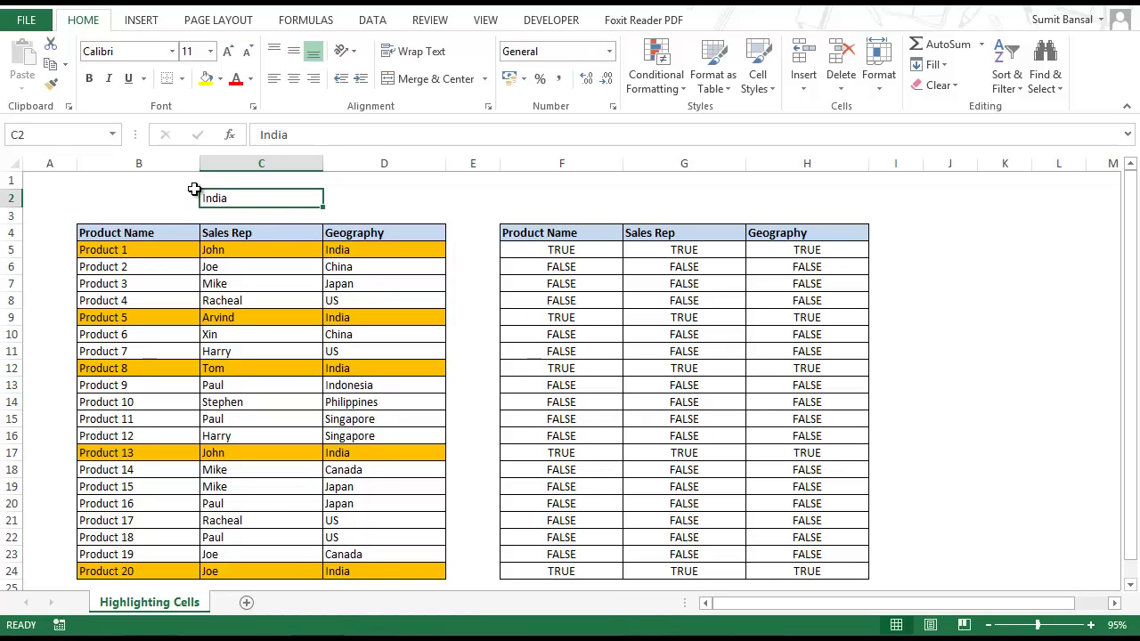
key(Delete)
text(Ind)
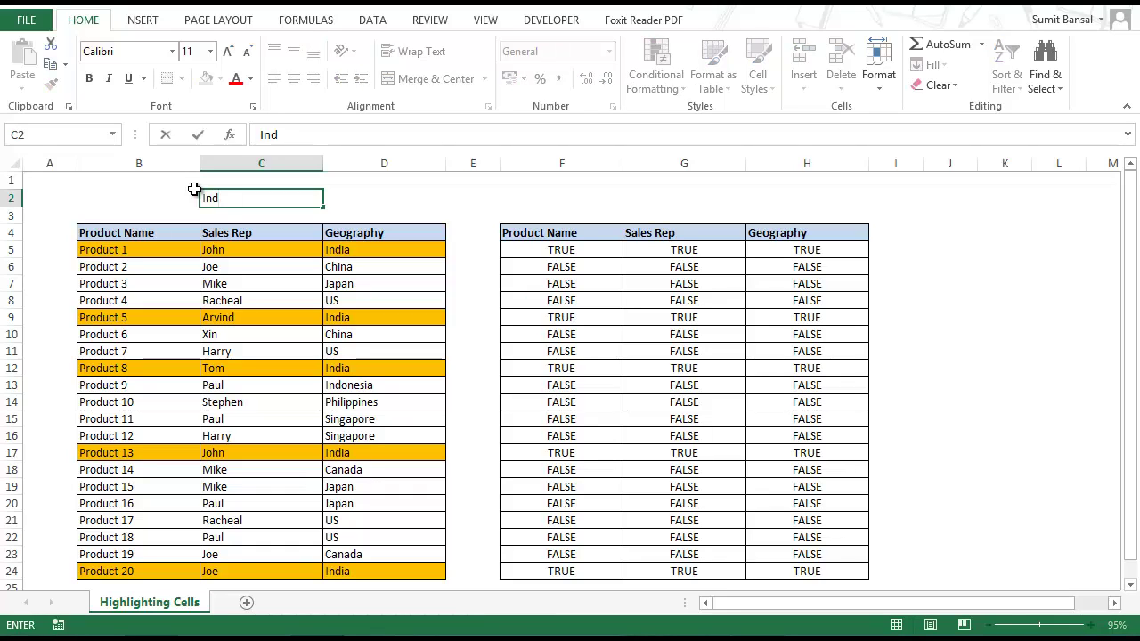
key(ctrl+Return)
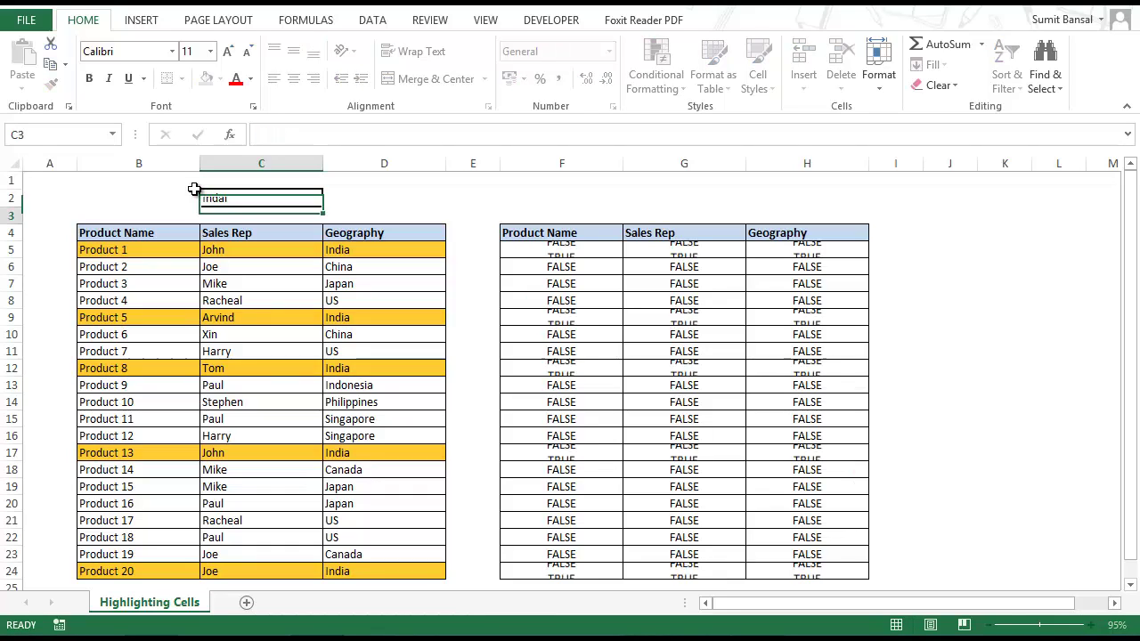
key(Delete)
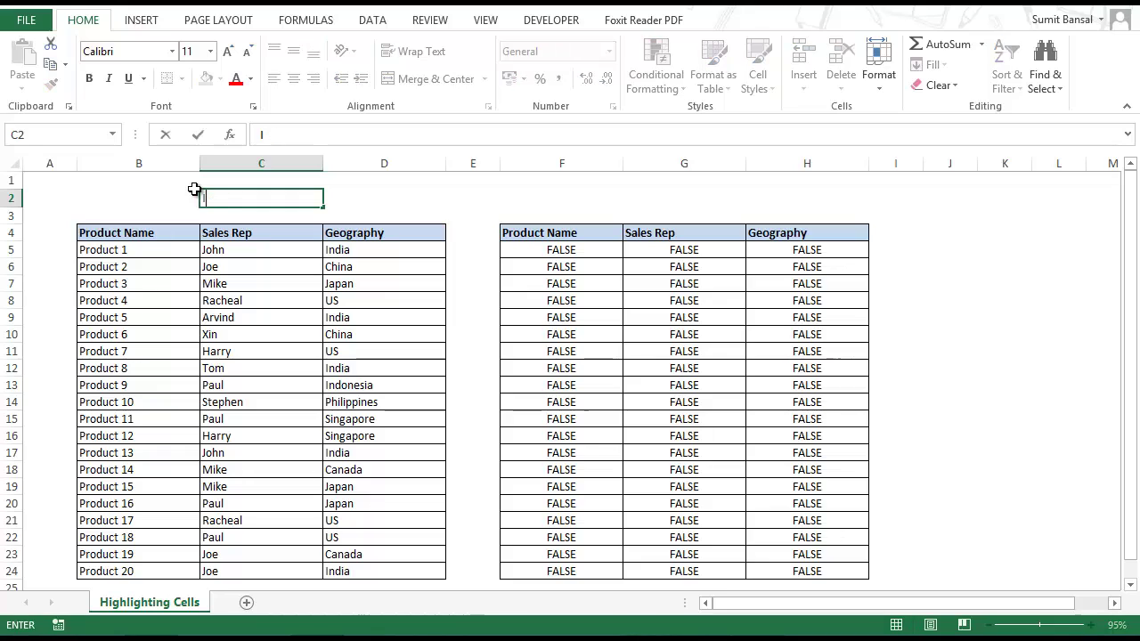
text(Ind)
key(ctrl+Return)
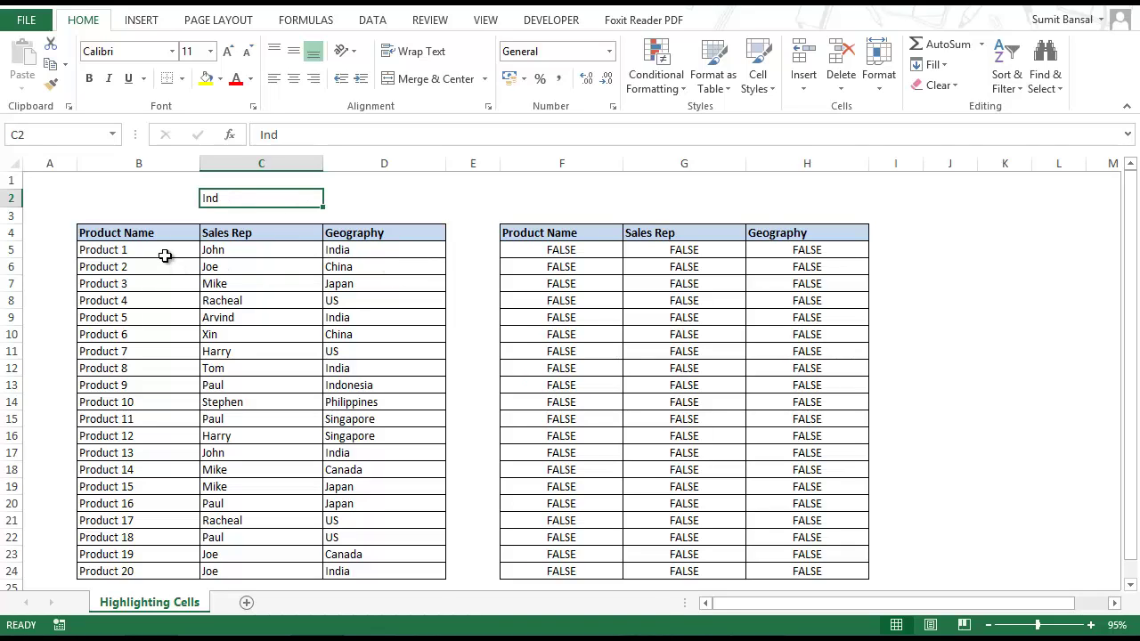
Step: Clear the old helper formulas from F5:H24
click(525, 253)
drag(538, 251, 794, 575)
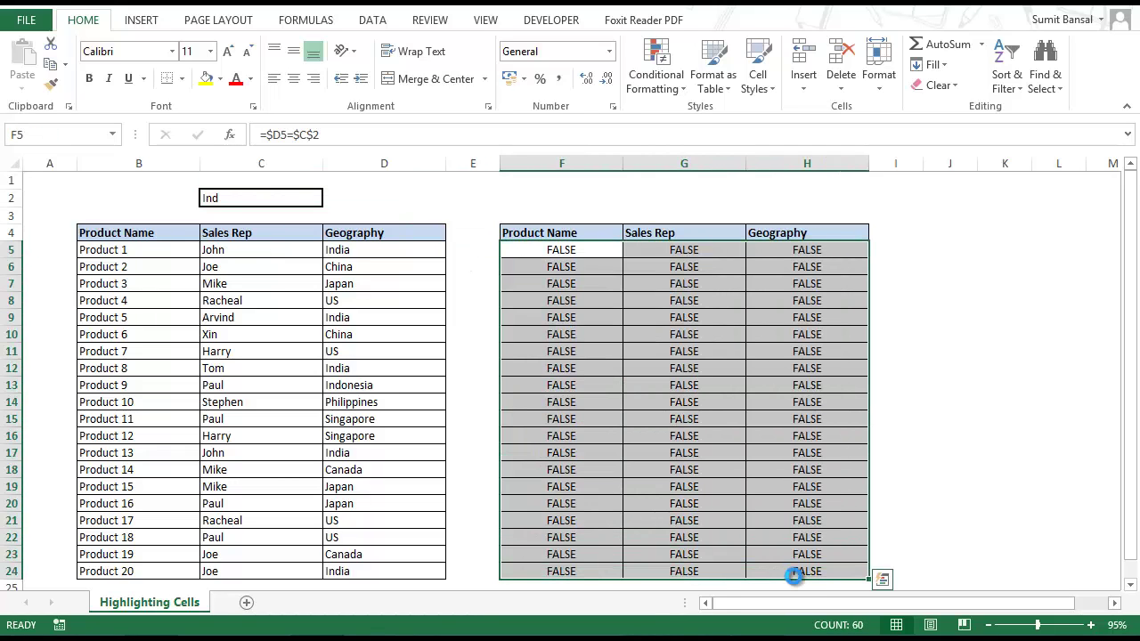
key(Up)
key(Down)
Step: Enter =SEARCH($C$2,B5,1) in F5, which returns #VALUE! with Ind in C2
text(=)
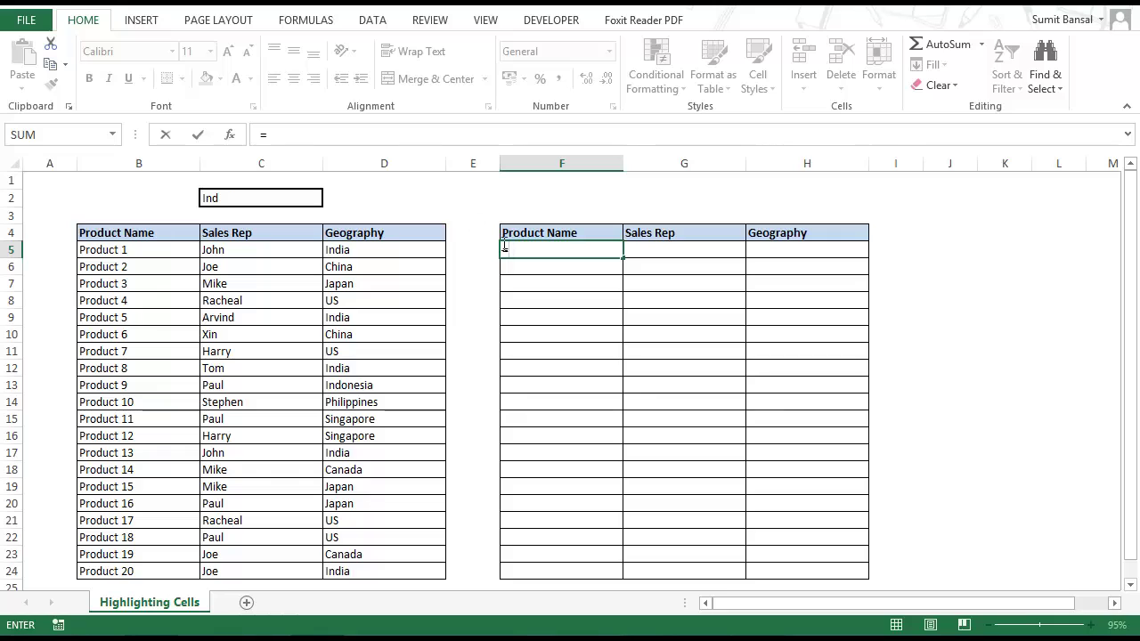
text(sea)
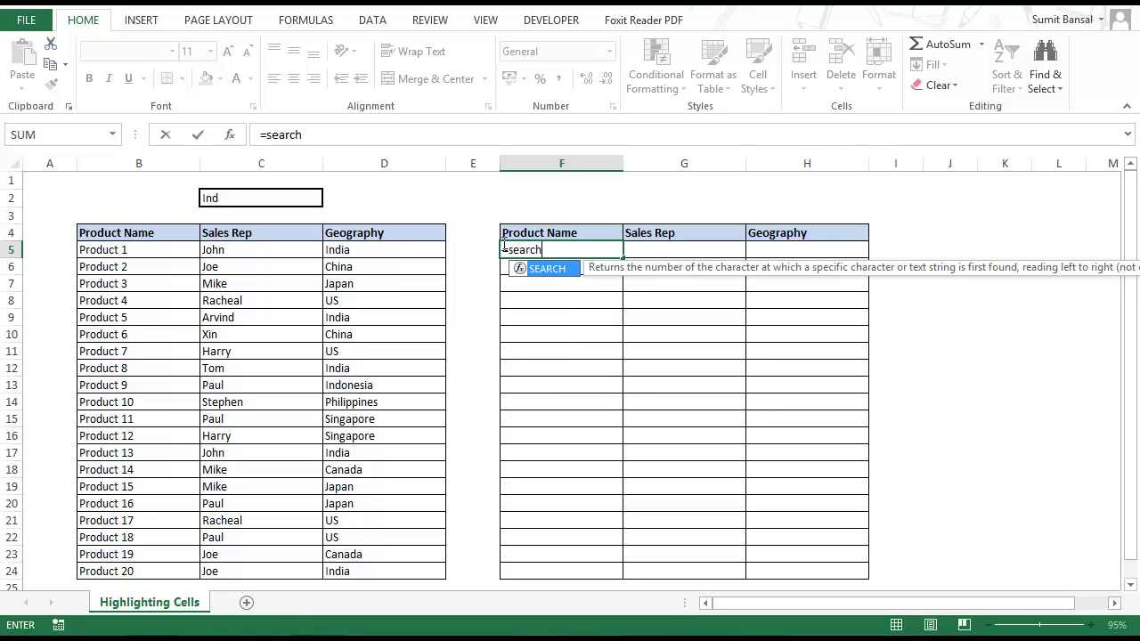
text(rch)
key(Tab)
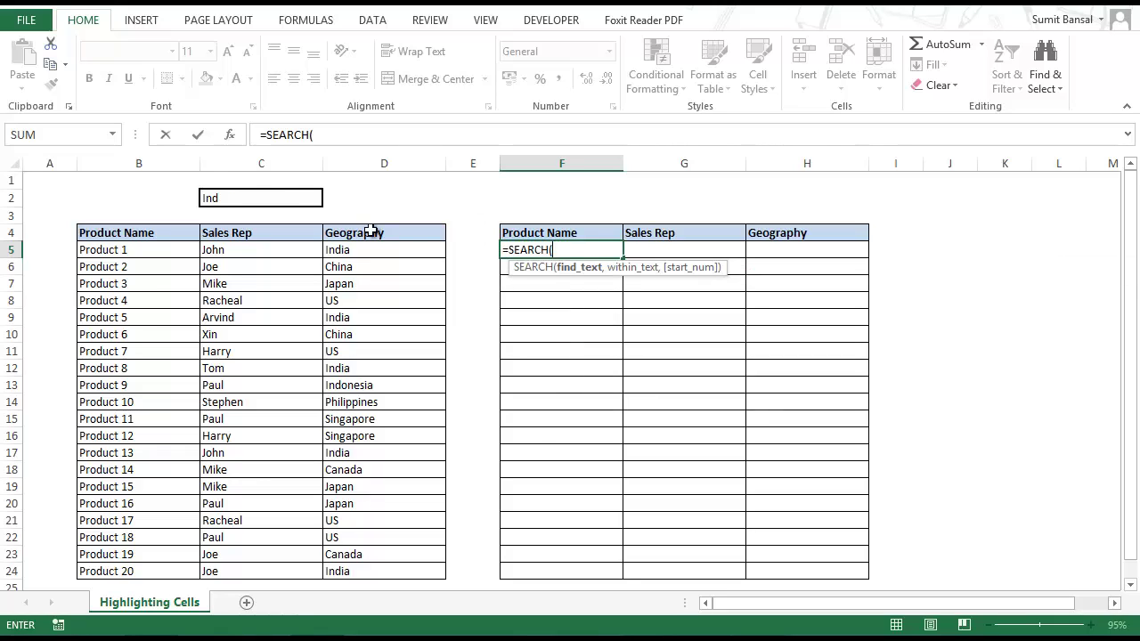
click(276, 199)
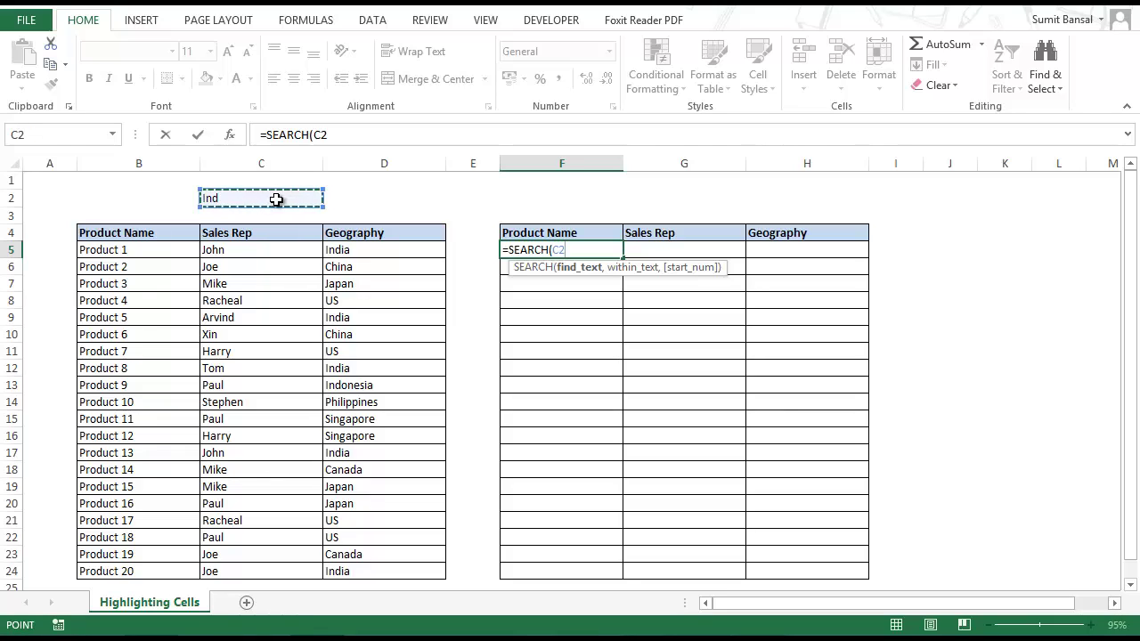
text(,)
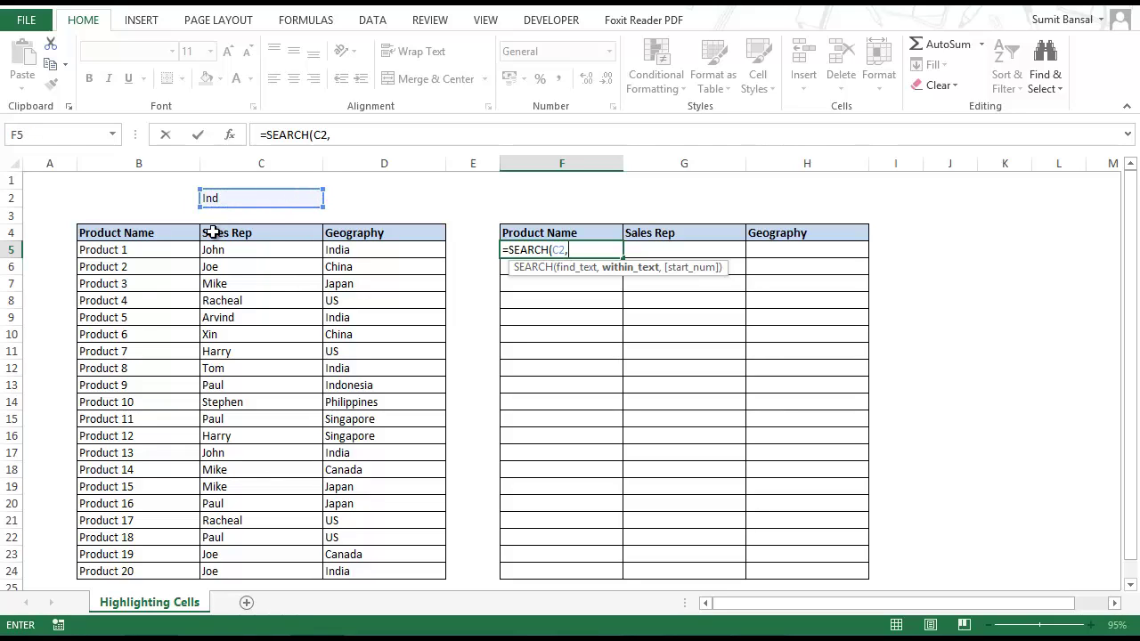
click(171, 249)
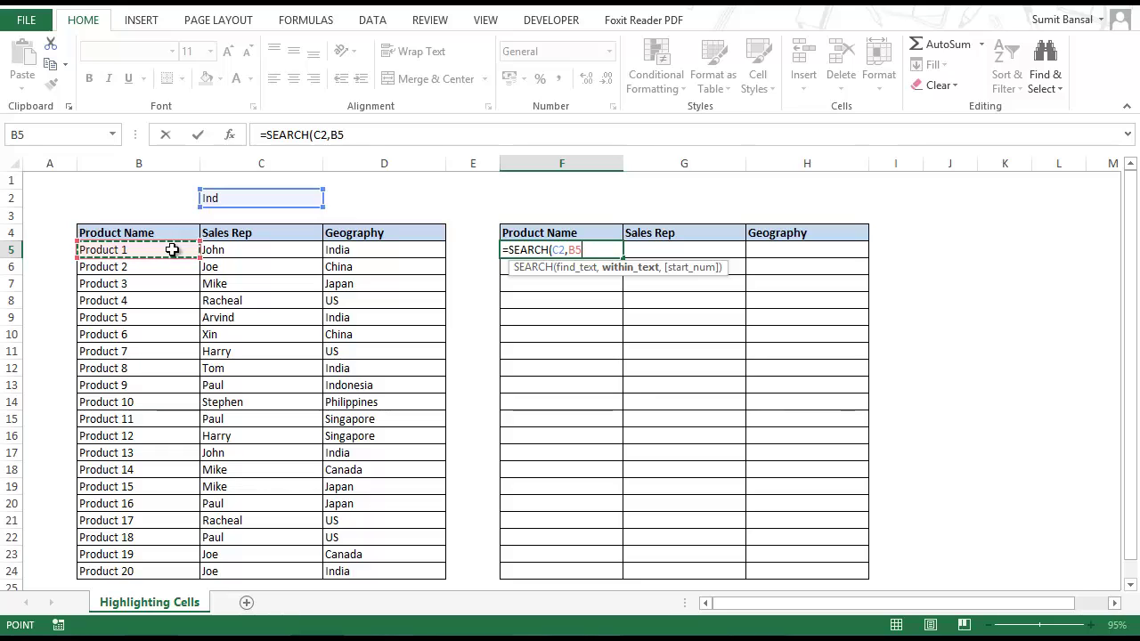
text(,1)
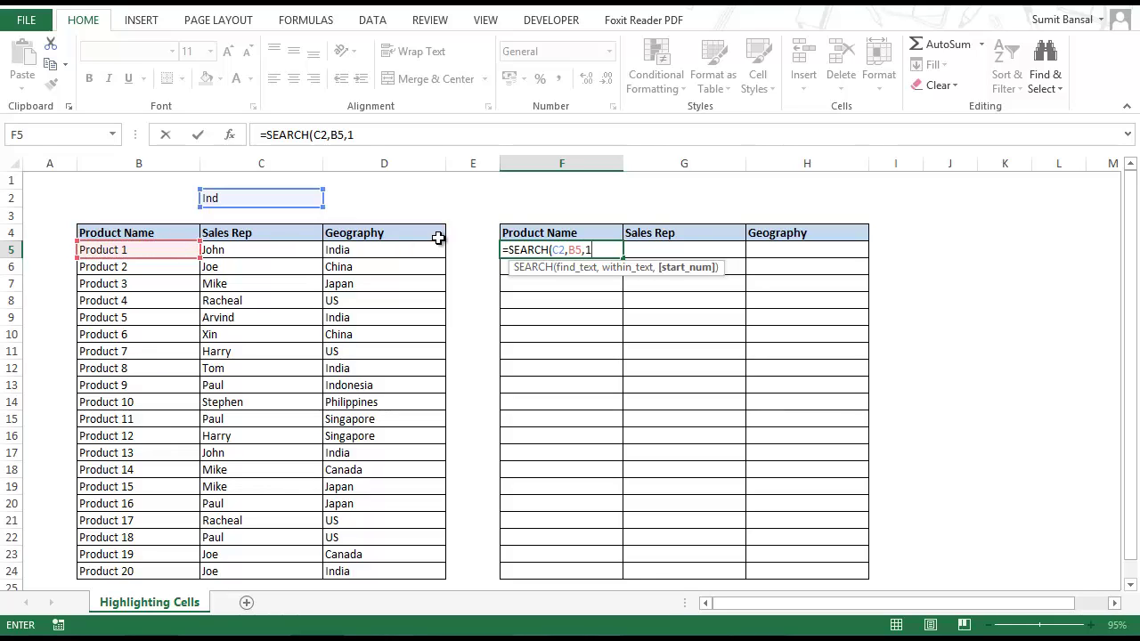
click(557, 272)
key(F4)
click(608, 250)
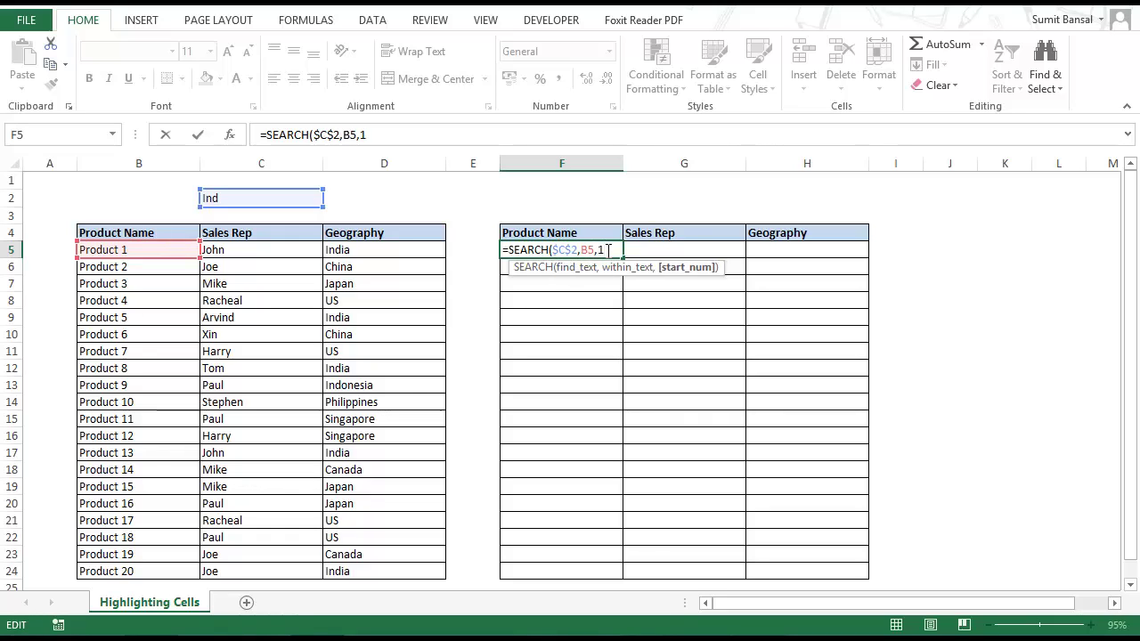
key(ctrl+Return)
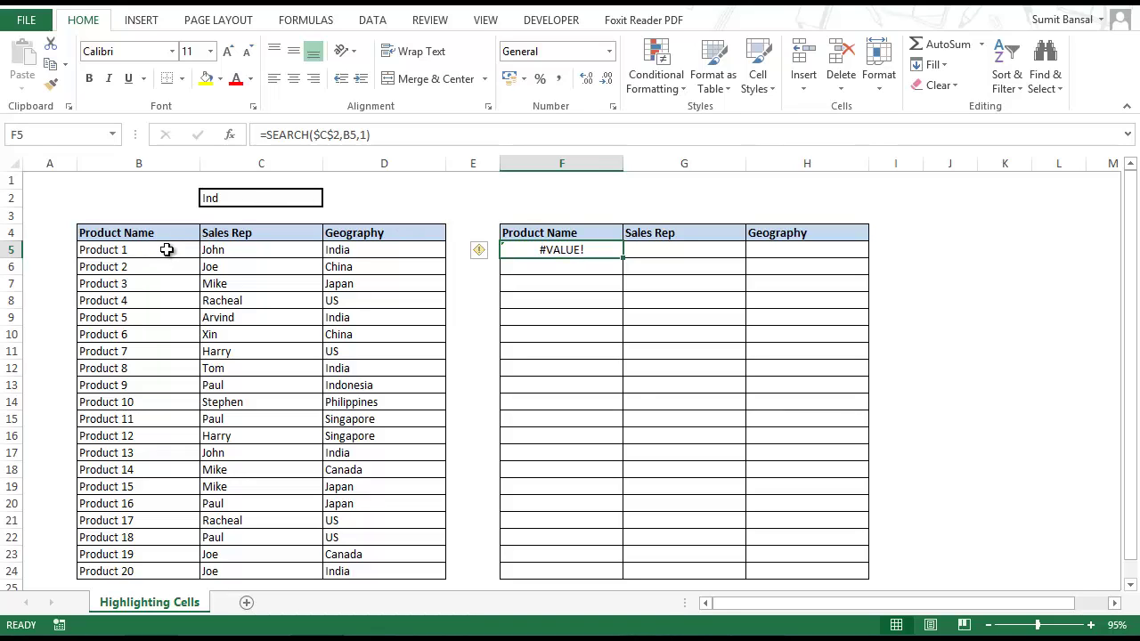
Step: Replace the search text in C2 with Pro
click(223, 198)
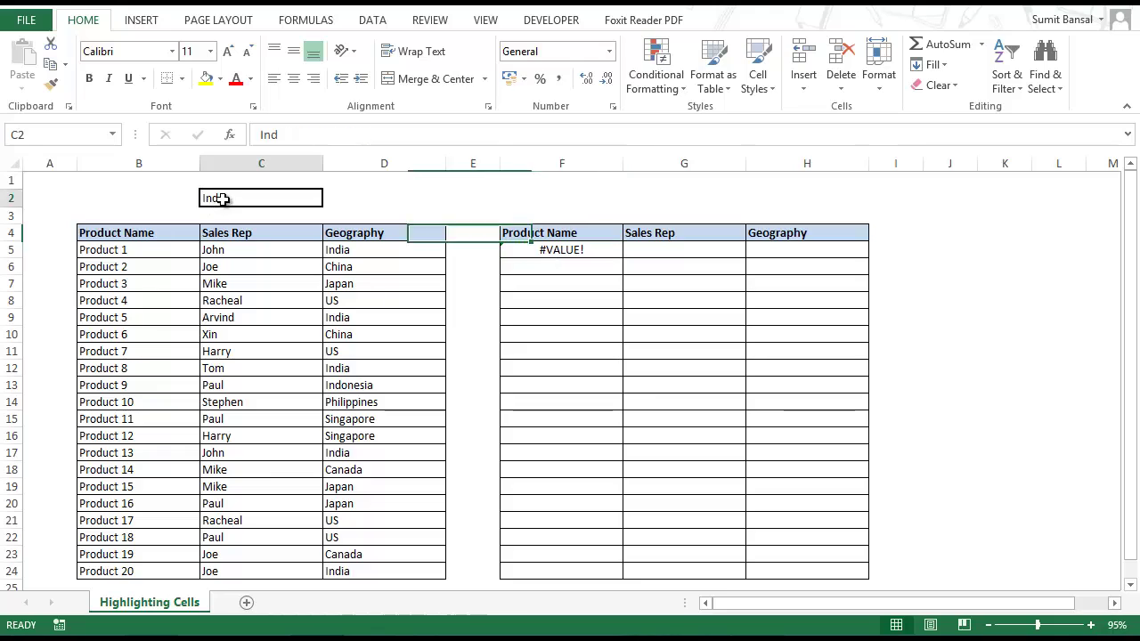
double_click(207, 198)
double_click(206, 197)
text(Pro)
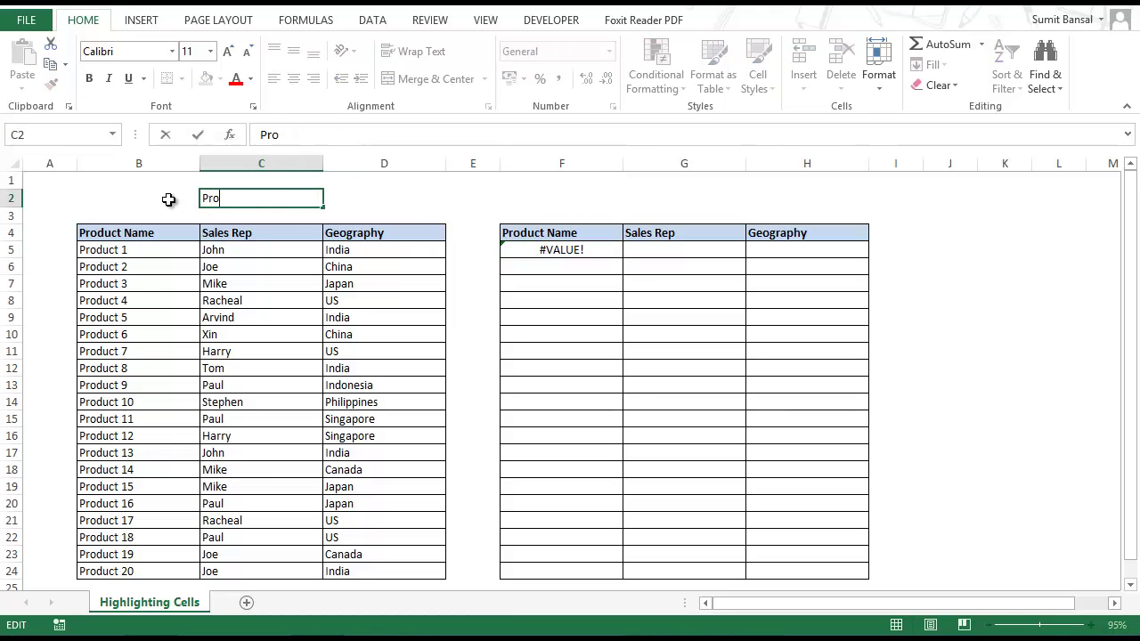
key(ctrl+Return)
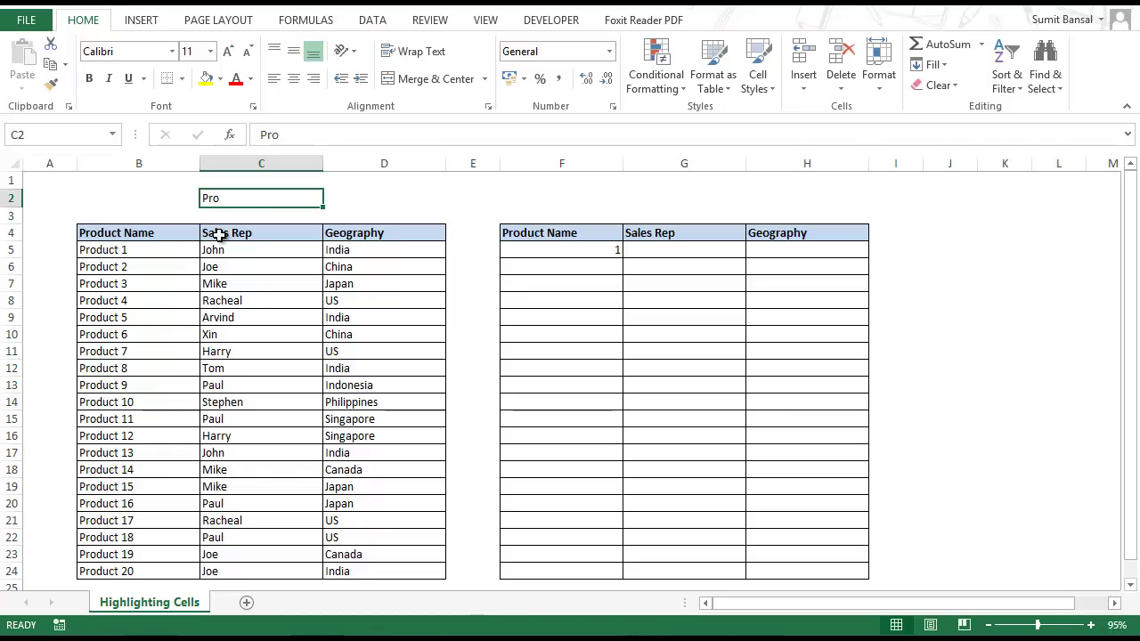
Step: Wrap F5's formula in ISNUMBER to give =ISNUMBER(SEARCH($C$2,B5,1))
click(574, 251)
double_click(575, 252)
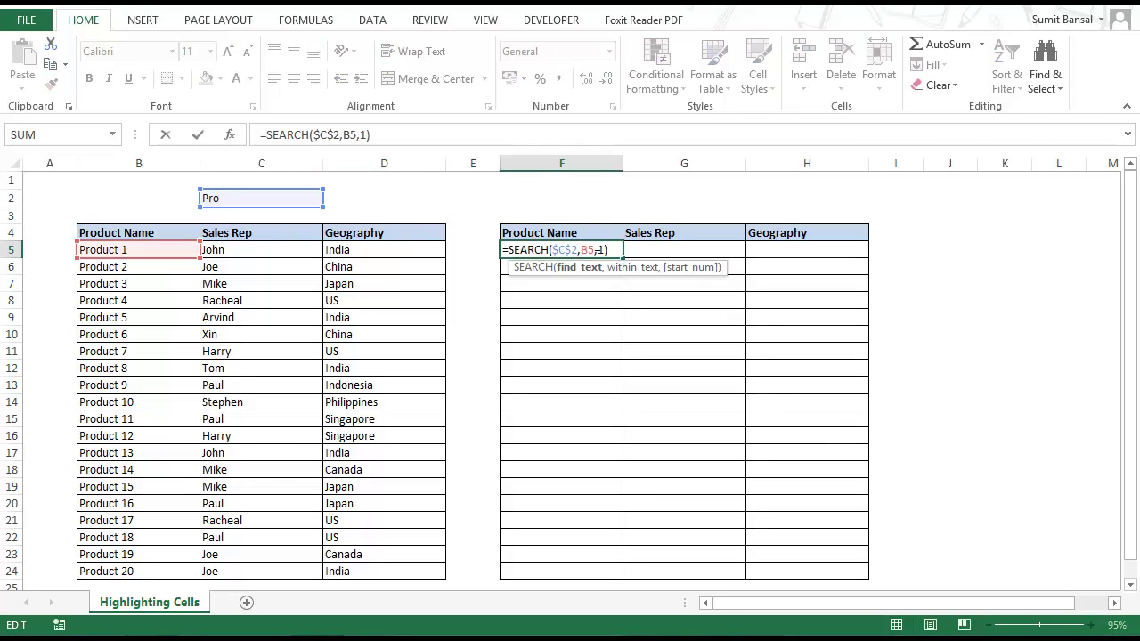
click(508, 249)
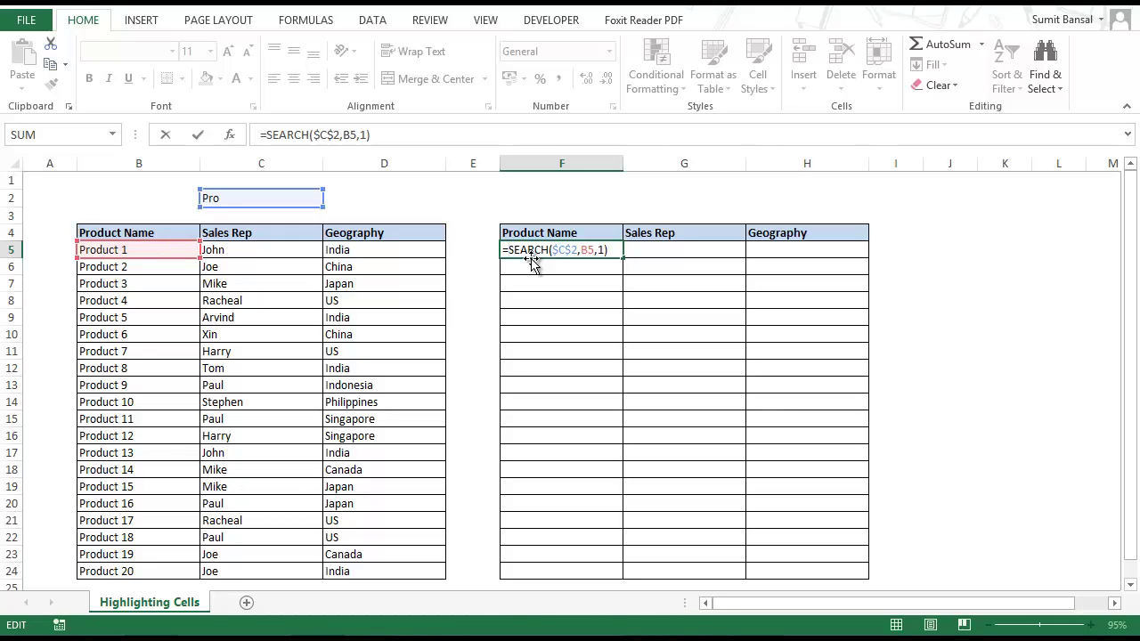
text(Isnum)
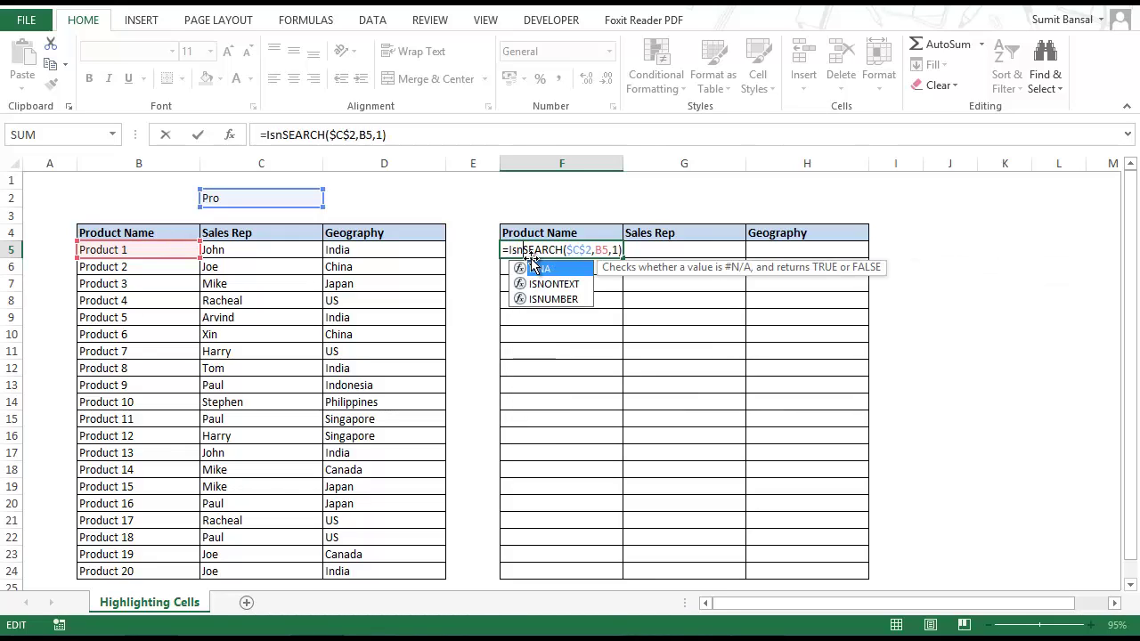
key(Tab)
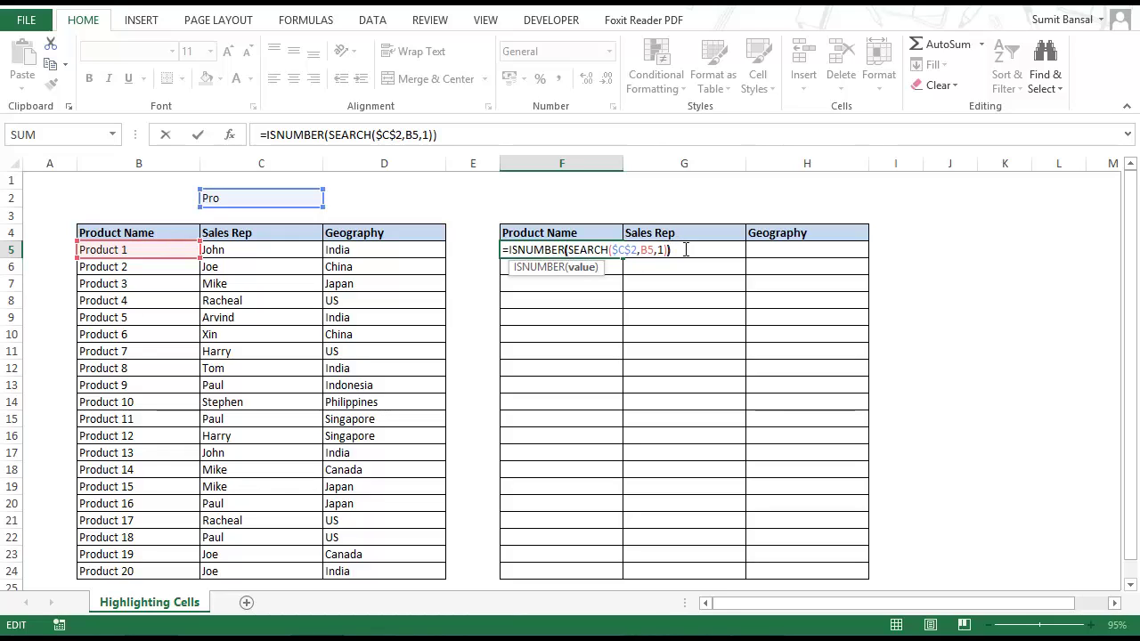
key(ctrl+Return)
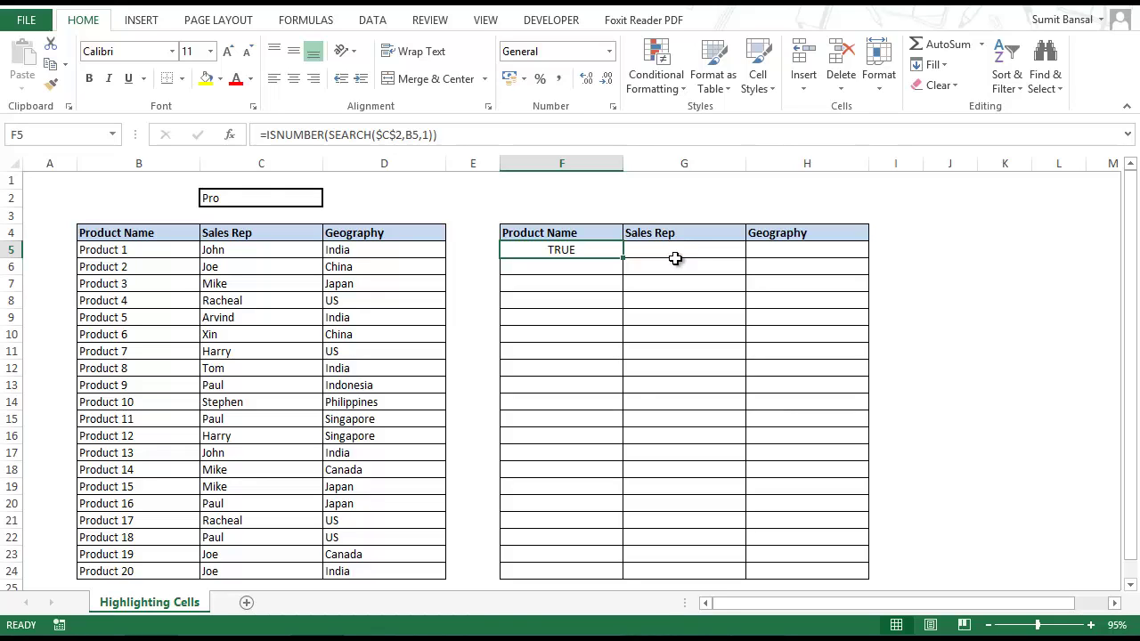
Step: Test F5 by changing C2 to Ind, then clearing C2
double_click(236, 198)
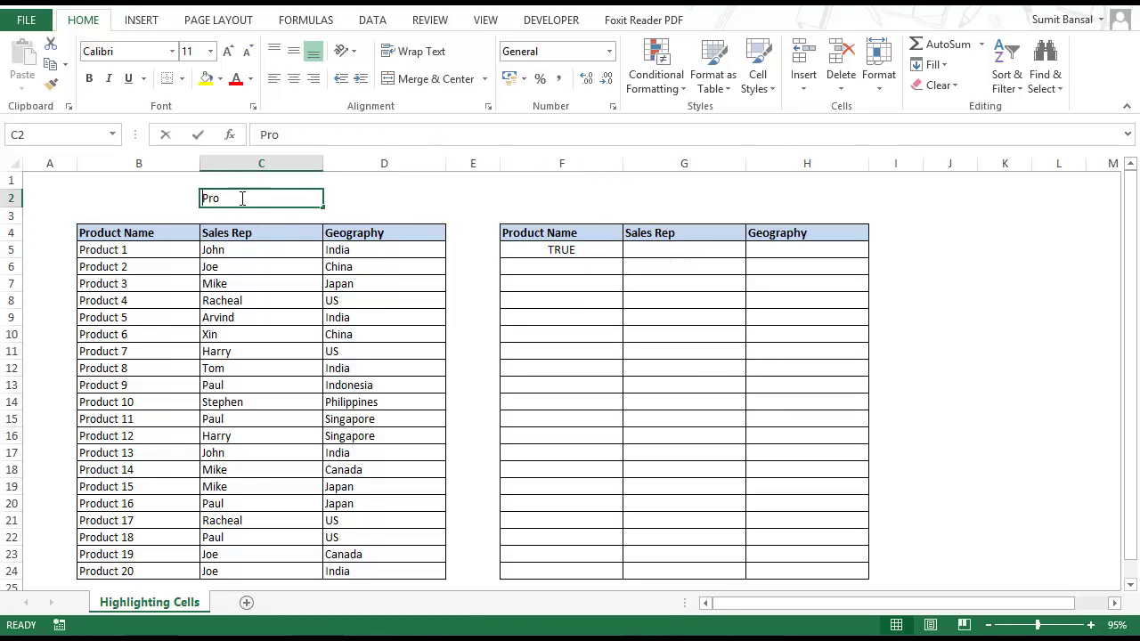
drag(236, 198, 192, 198)
text(d)
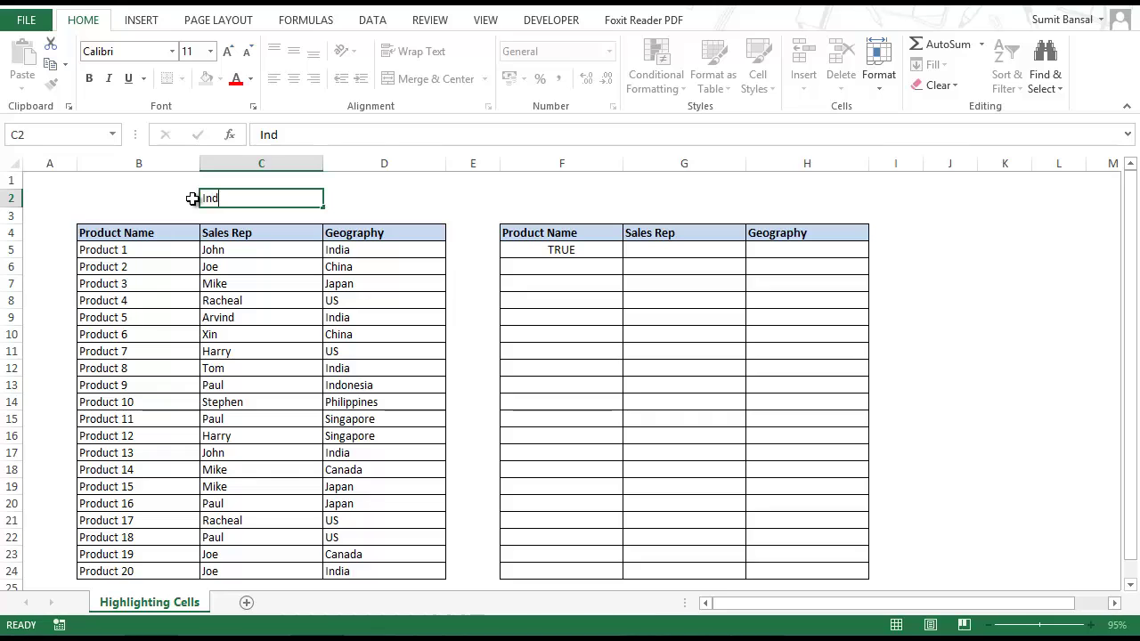
key(Return)
key(Up)
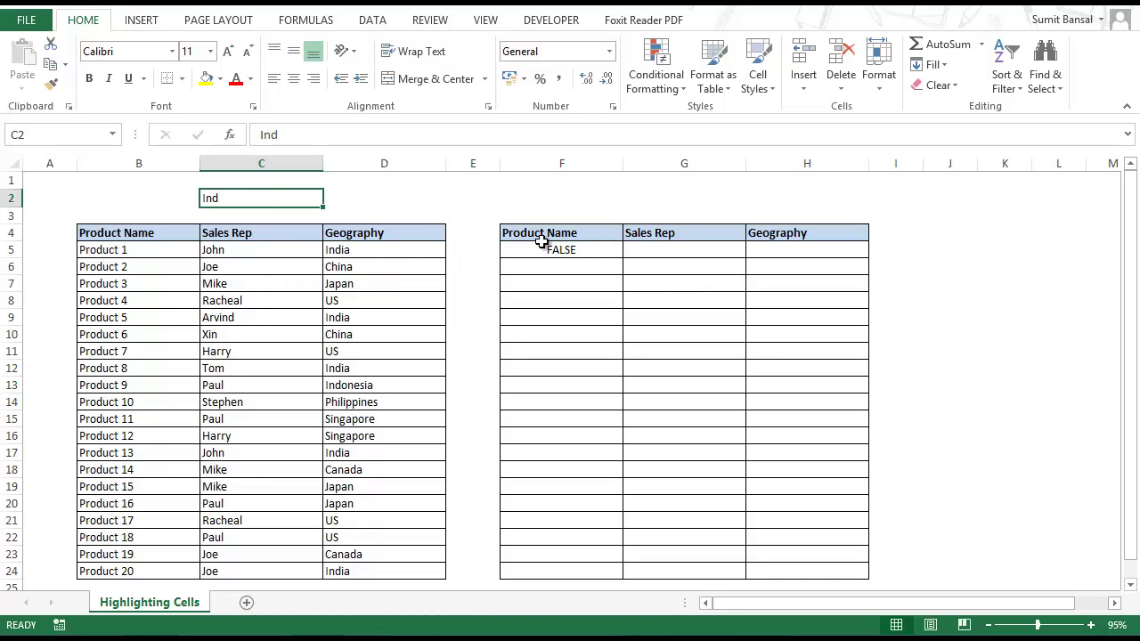
double_click(262, 199)
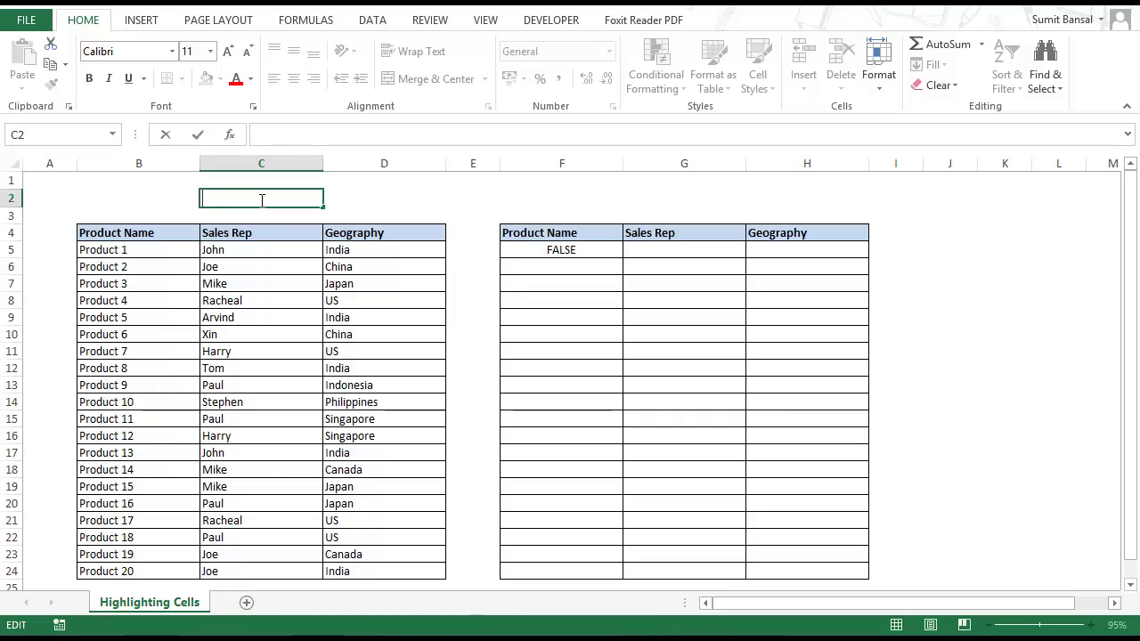
key(ctrl+Return)
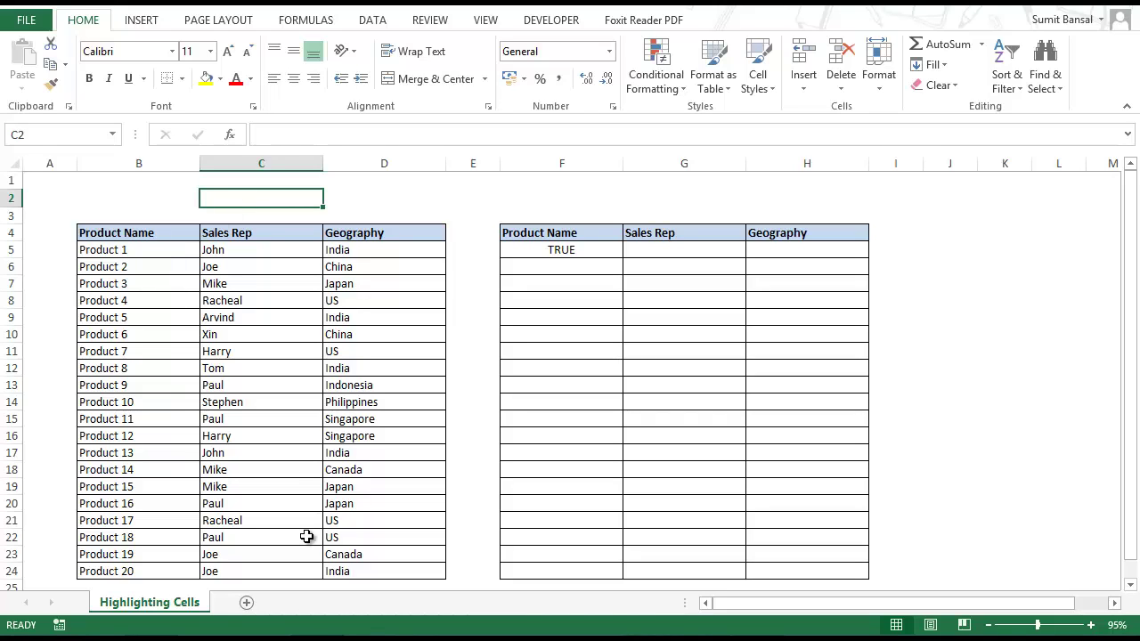
Step: Change F5 to =AND($C$2<>"",ISNUMBER(SEARCH($C$2,B5,1))) with an absolute C2 reference
double_click(586, 250)
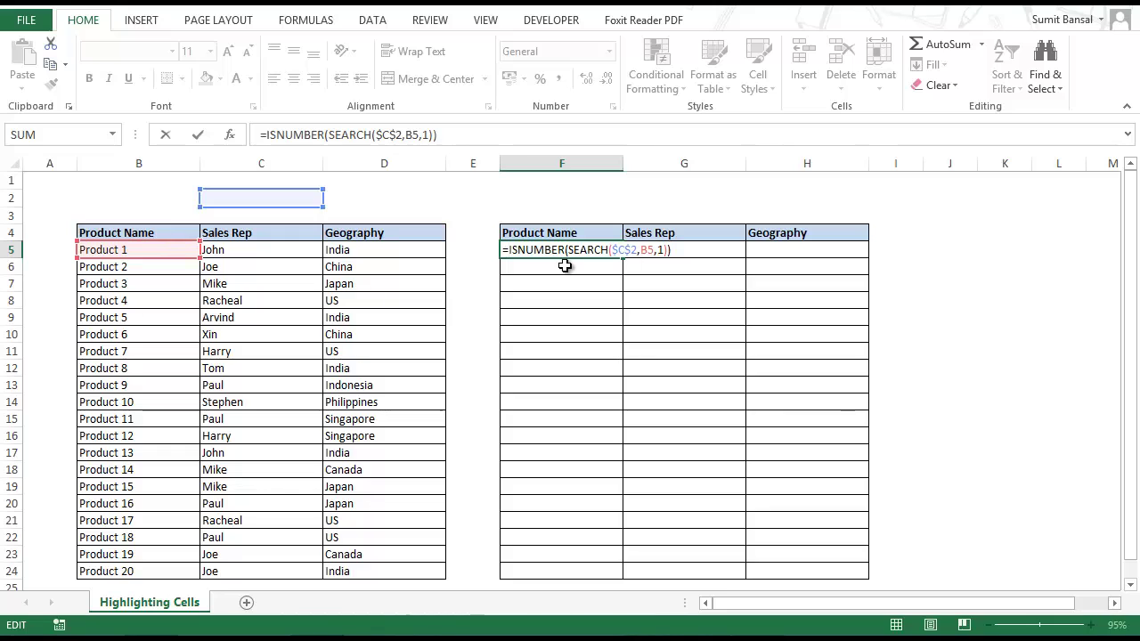
text(And()
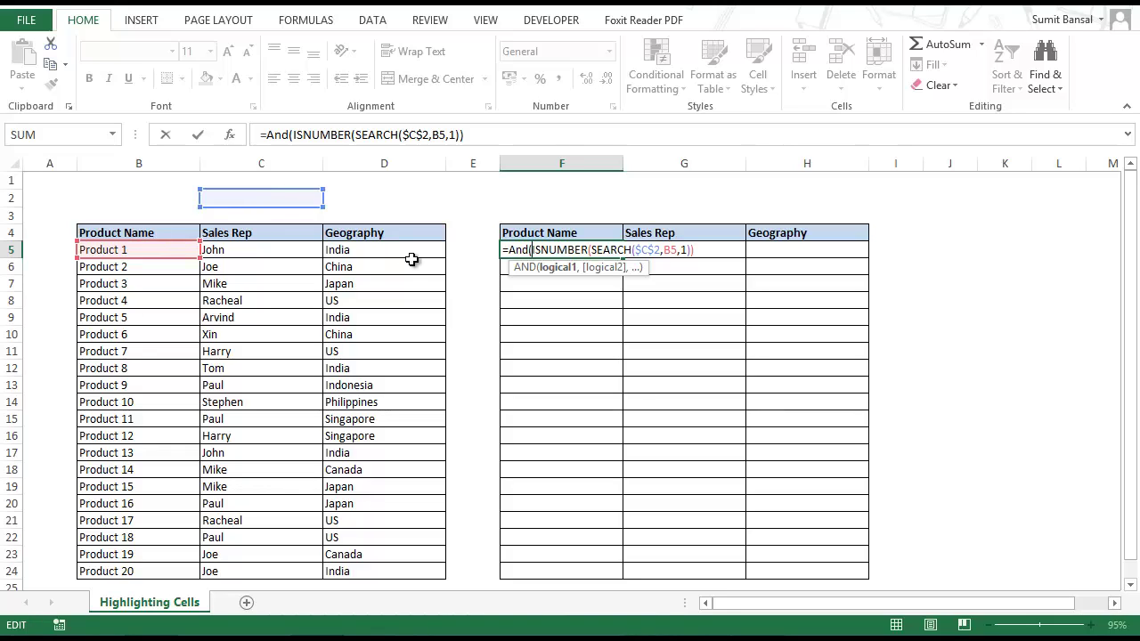
click(277, 197)
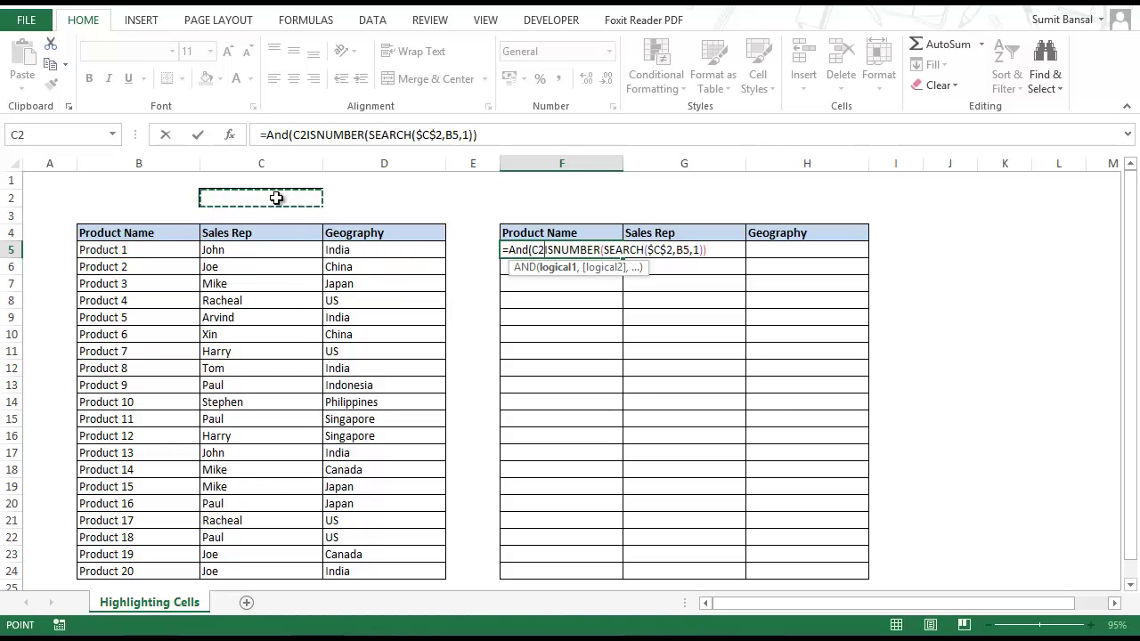
text(<>"")
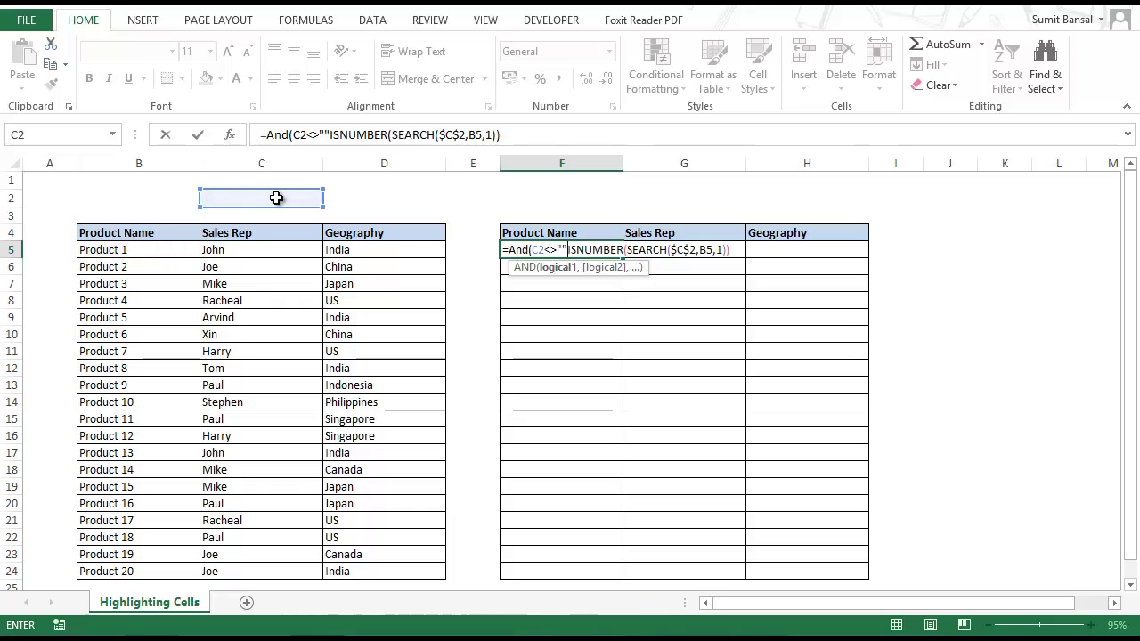
text(,)
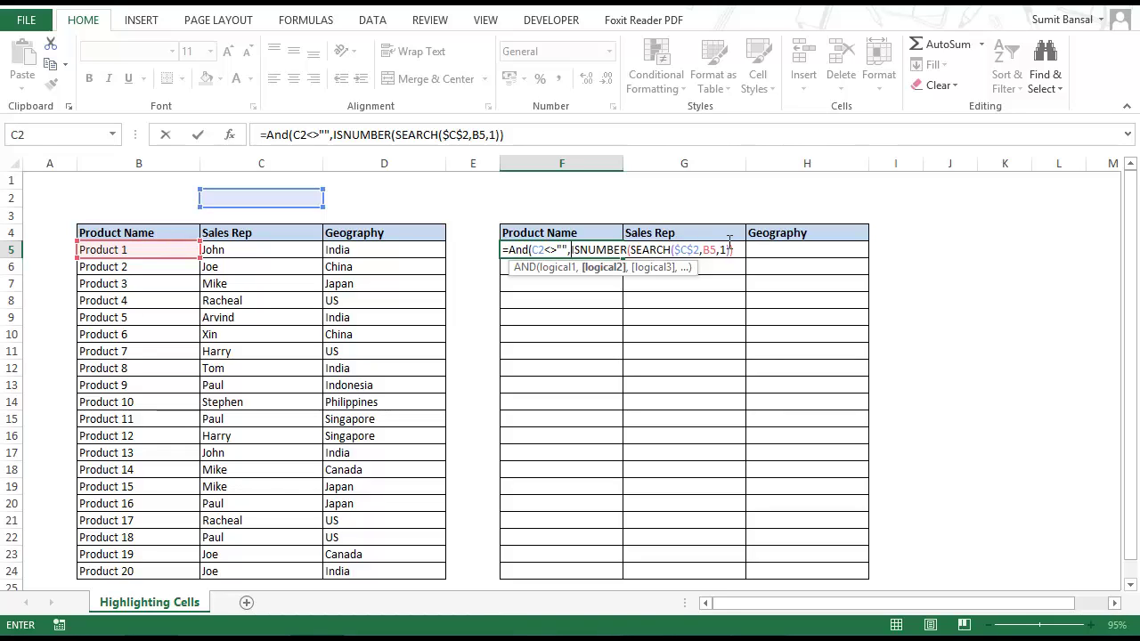
click(543, 250)
key(F4)
click(757, 252)
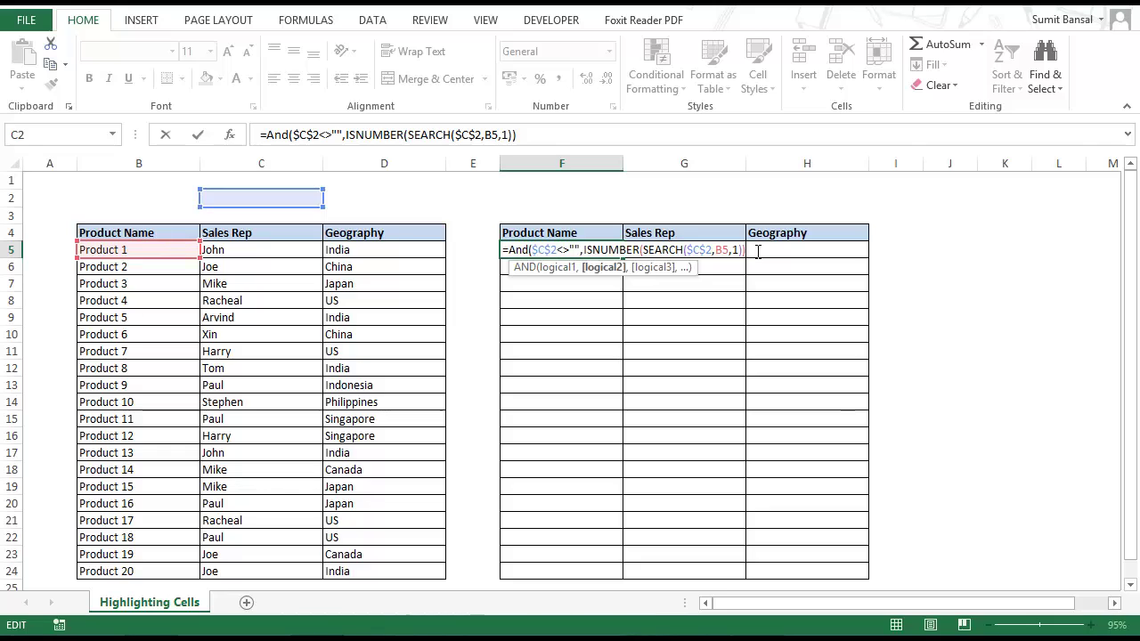
key(ctrl+Return)
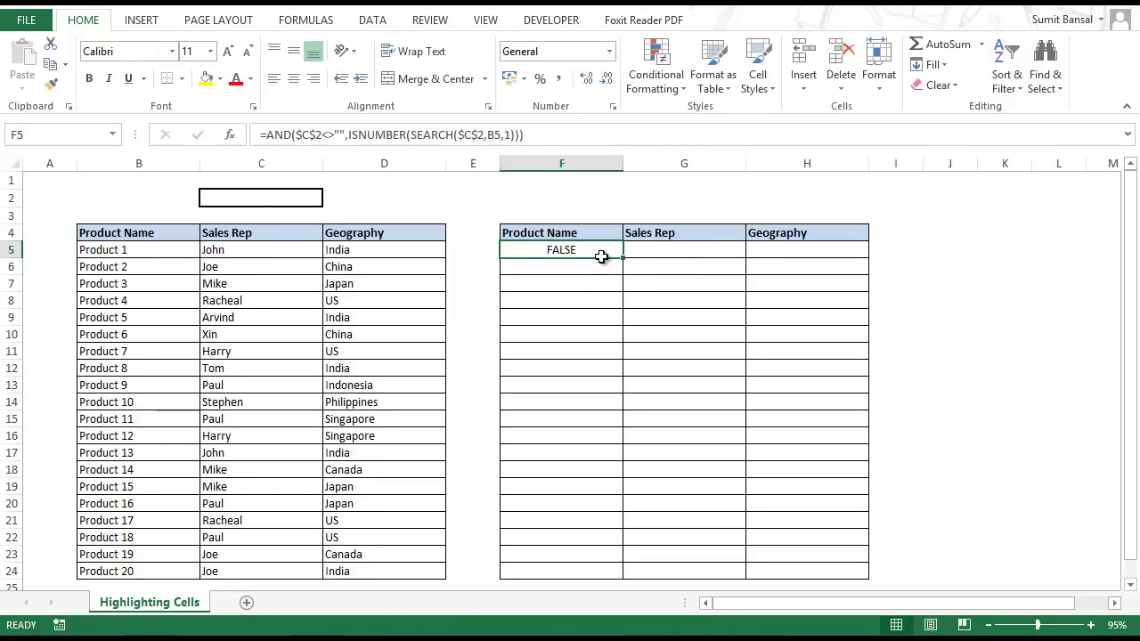
Step: Try Pro and Product in C2, then fill F5's formula across the helper table through row 24
click(224, 201)
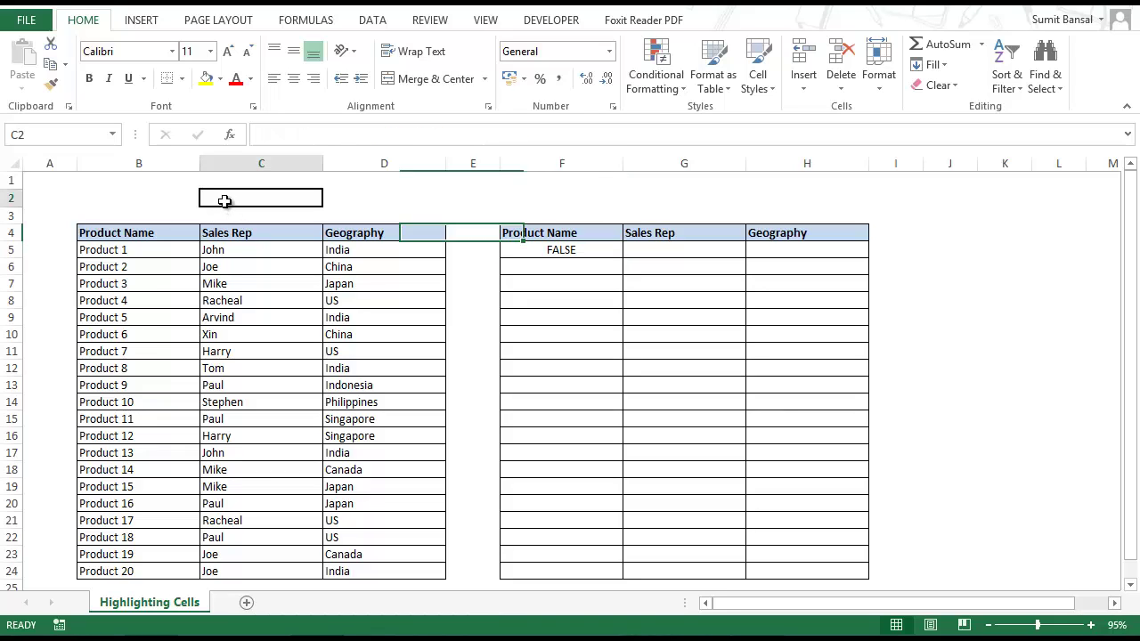
text(Ind)
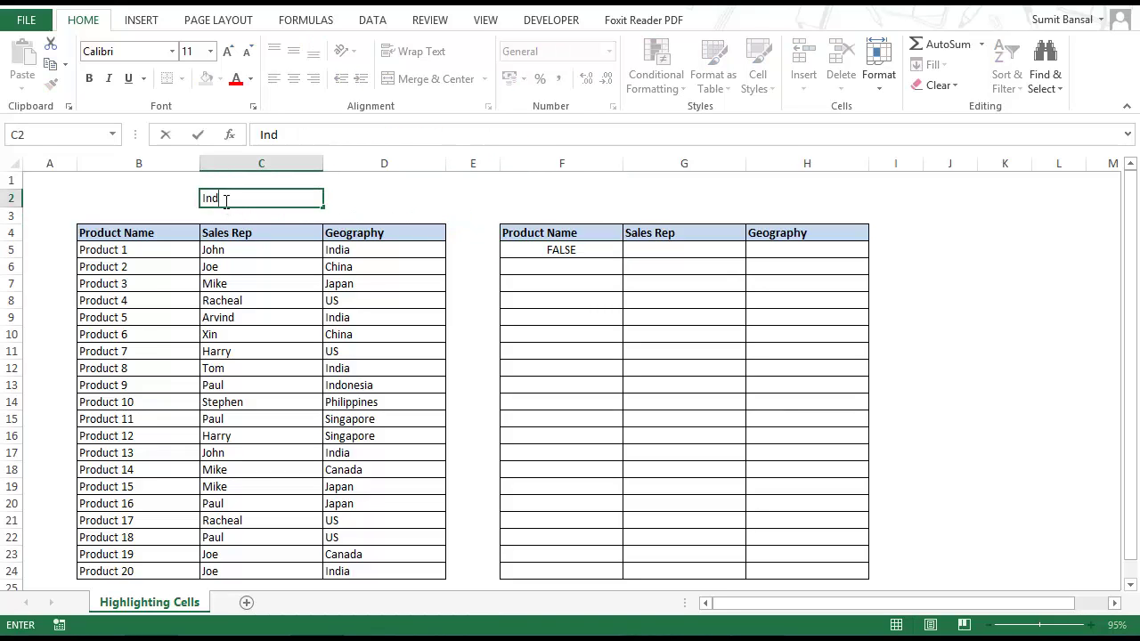
click(225, 202)
key(BackSpace)
key(BackSpace)
key(BackSpace)
text(P)
key(Return)
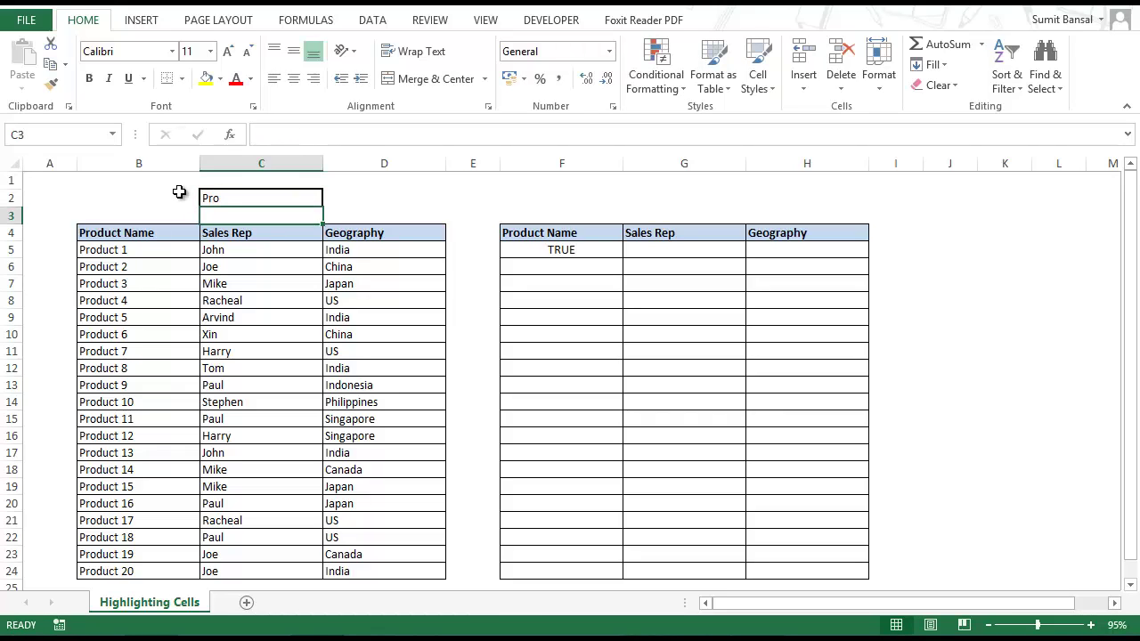
key(Up)
text(Produc)
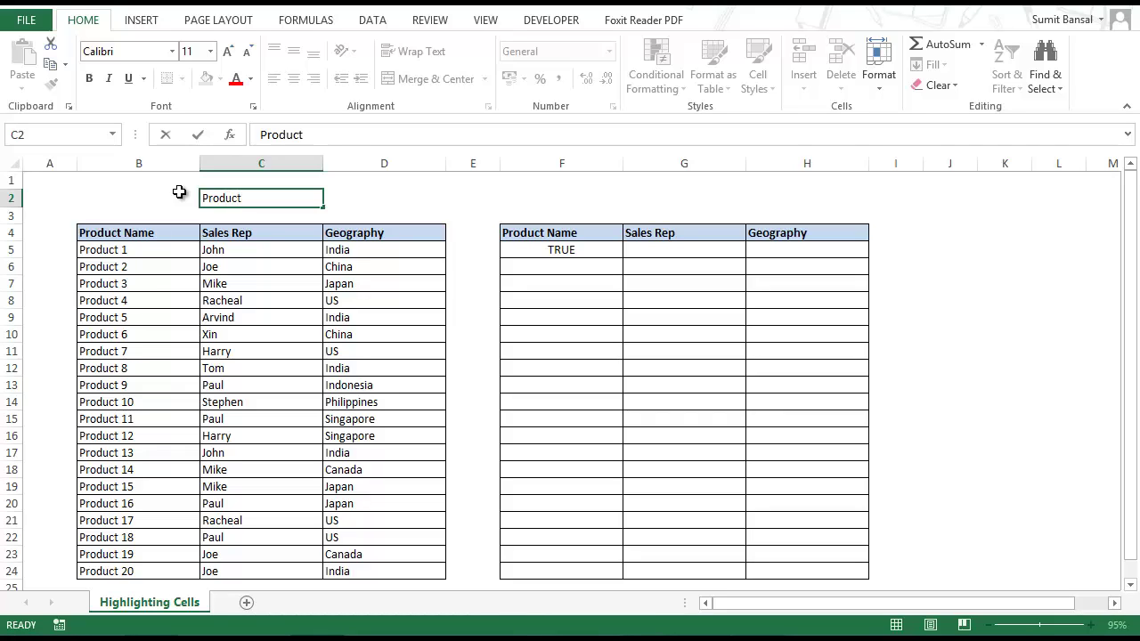
key(Return)
key(Up)
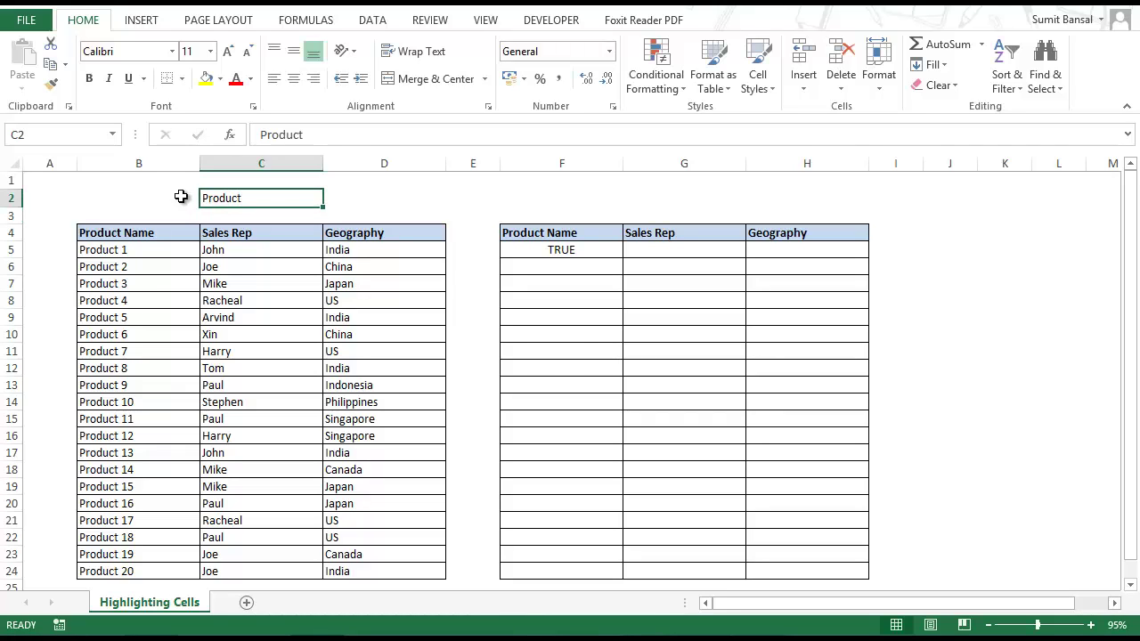
click(578, 253)
drag(624, 259, 824, 577)
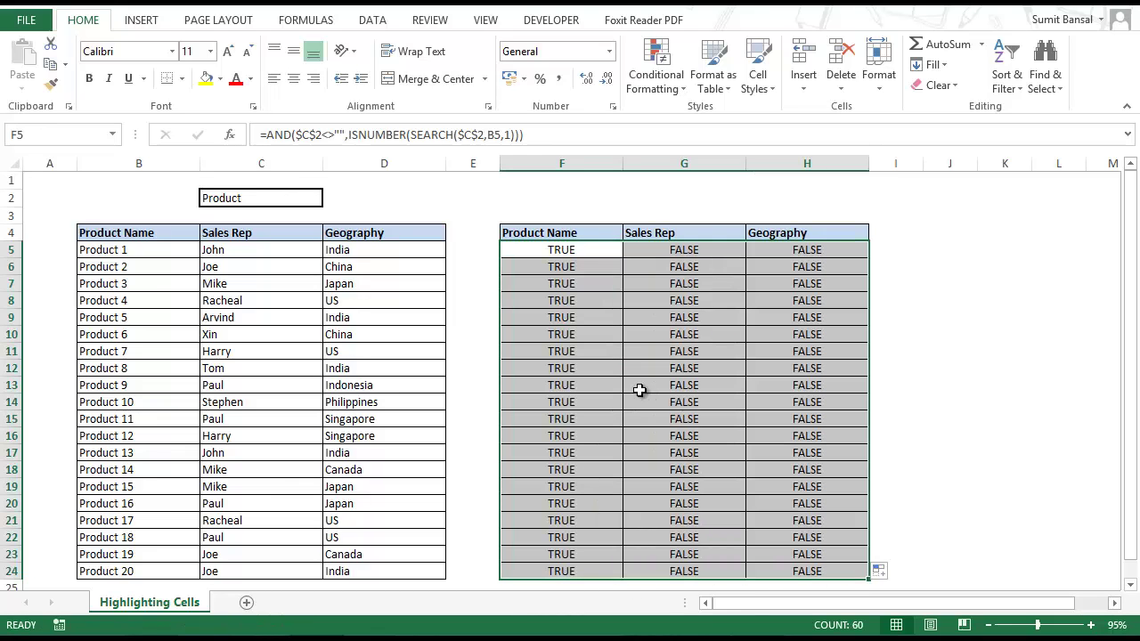
Step: Set C2 to indi and check the formulas in H5, H9 and H12
double_click(246, 198)
drag(246, 198, 166, 196)
text(i)
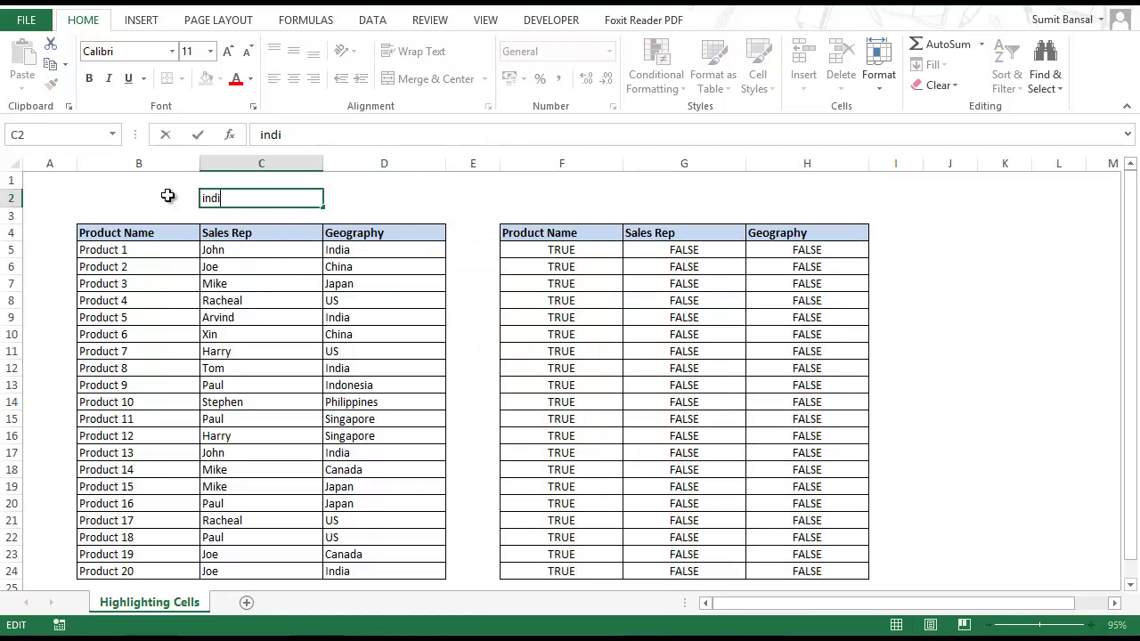
text(ndi)
key(ctrl+Return)
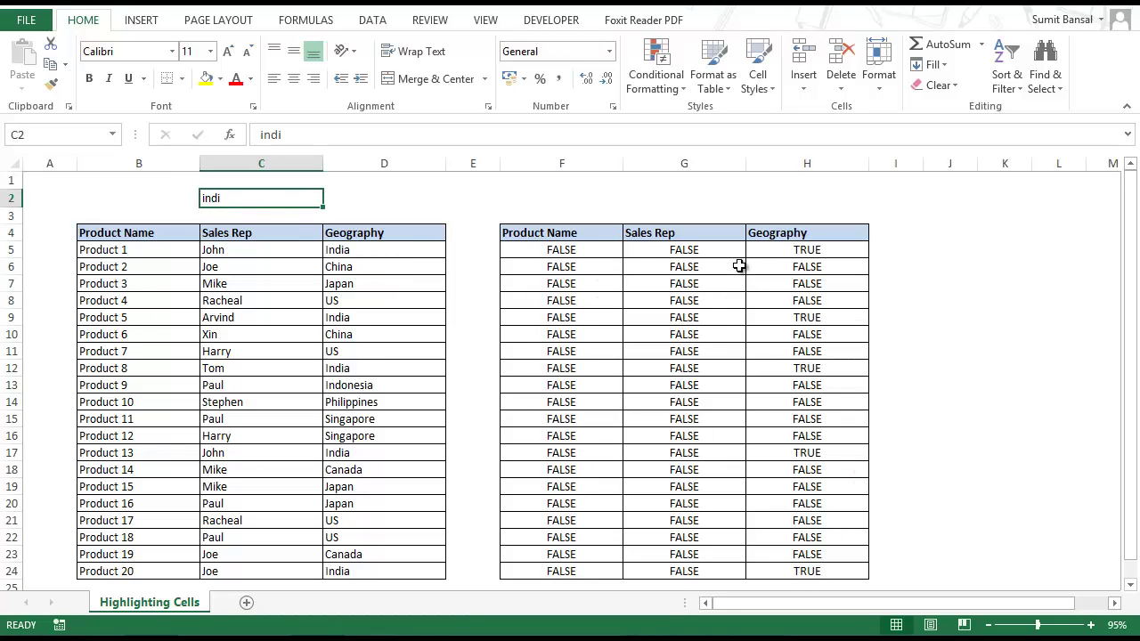
click(787, 252)
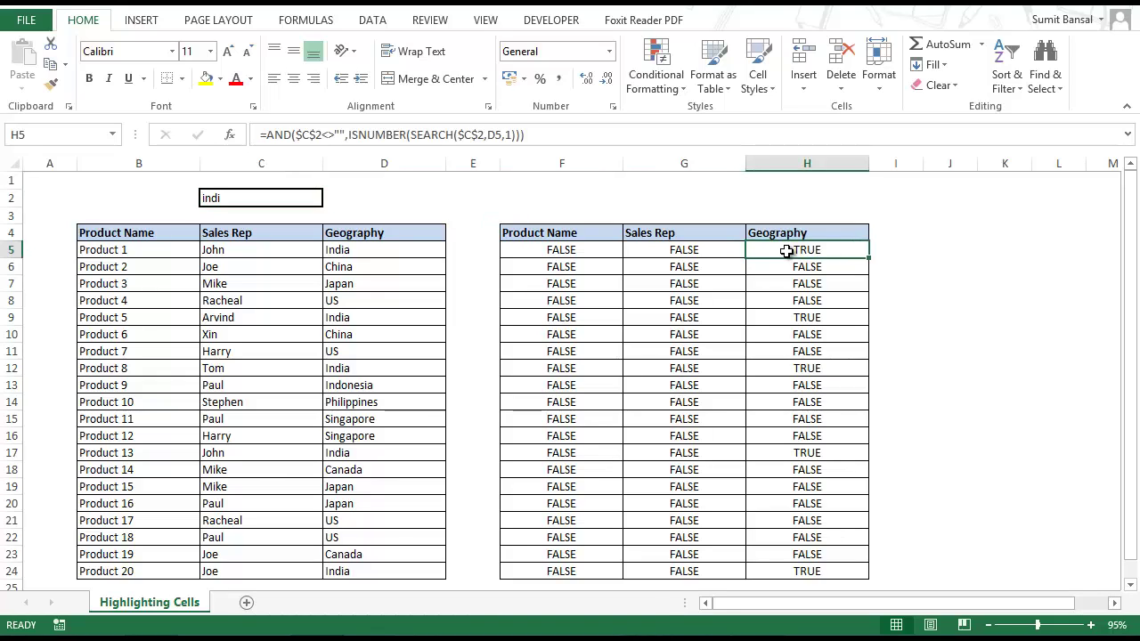
key(Down)
key(Down)
key(Down)
key(Down)
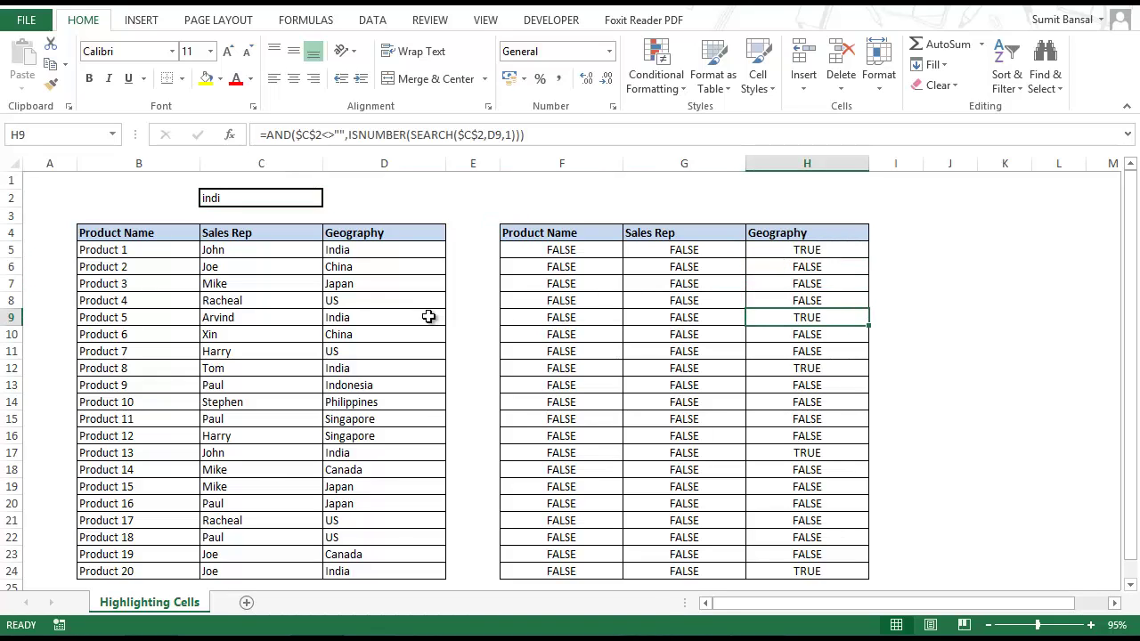
key(Down)
key(Down)
key(Down)
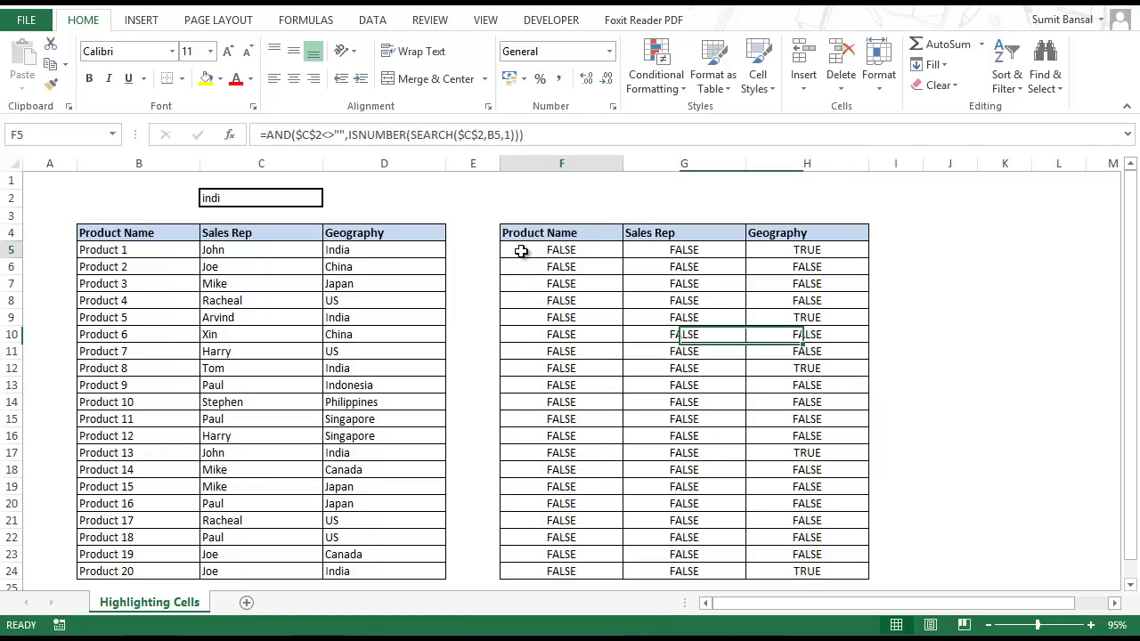
Step: Copy F5's formula text and clear existing conditional formatting rules from B5:D24
double_click(521, 251)
drag(748, 250, 501, 250)
key(ctrl+c)
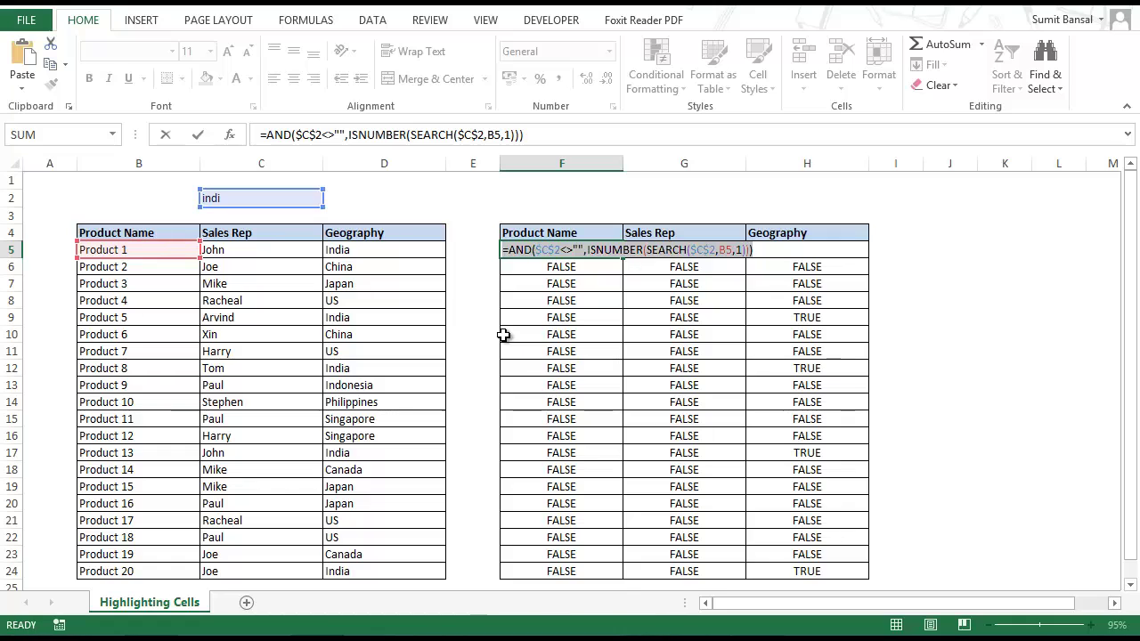
key(Escape)
drag(150, 253, 356, 571)
click(679, 92)
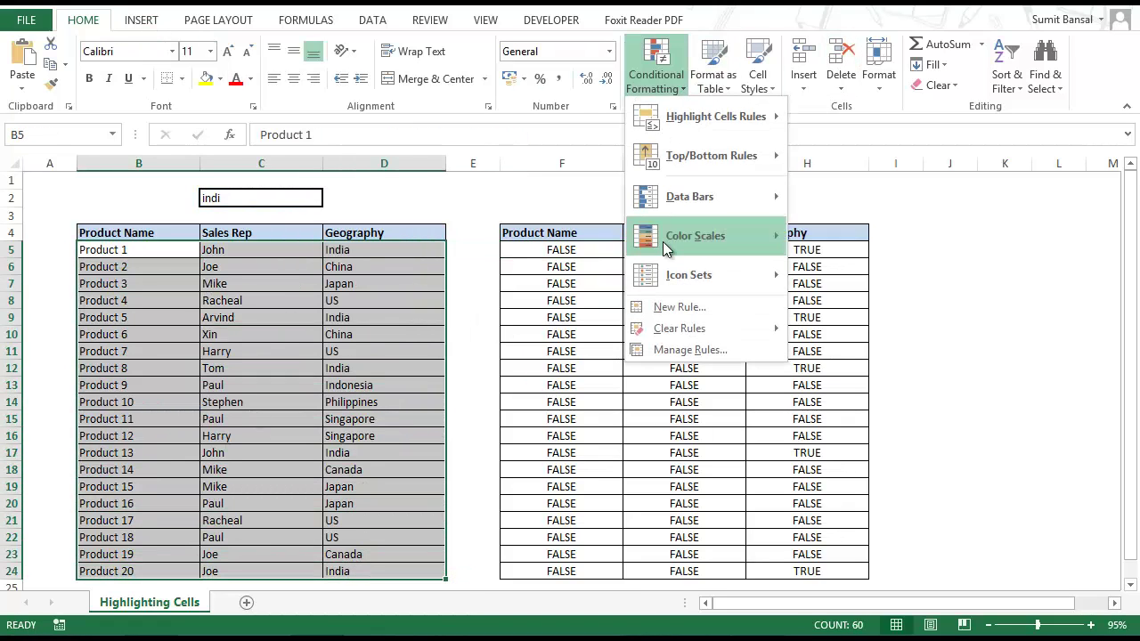
mouse_move(726, 328)
click(840, 330)
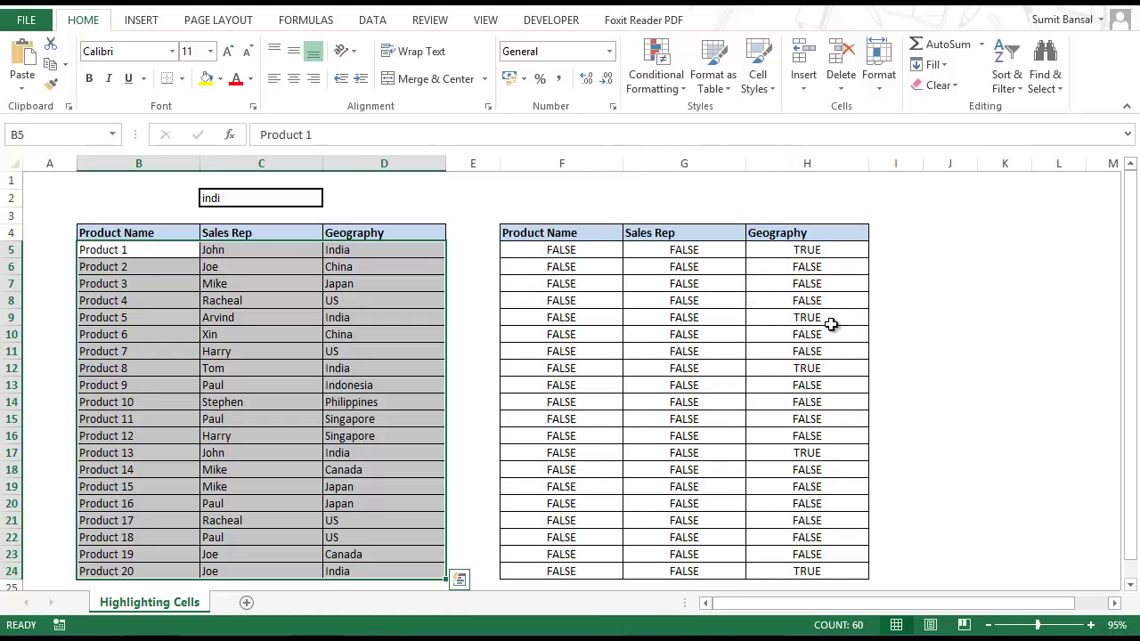
Step: Add a formula-based rule using the pasted AND/SEARCH formula with orange fill
click(681, 94)
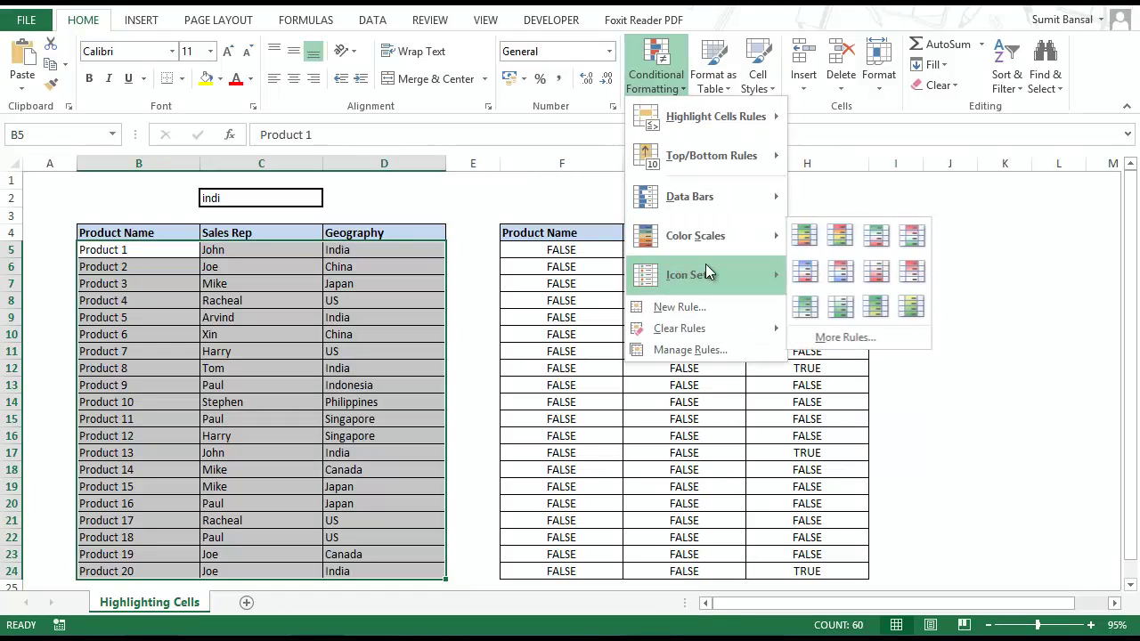
click(712, 308)
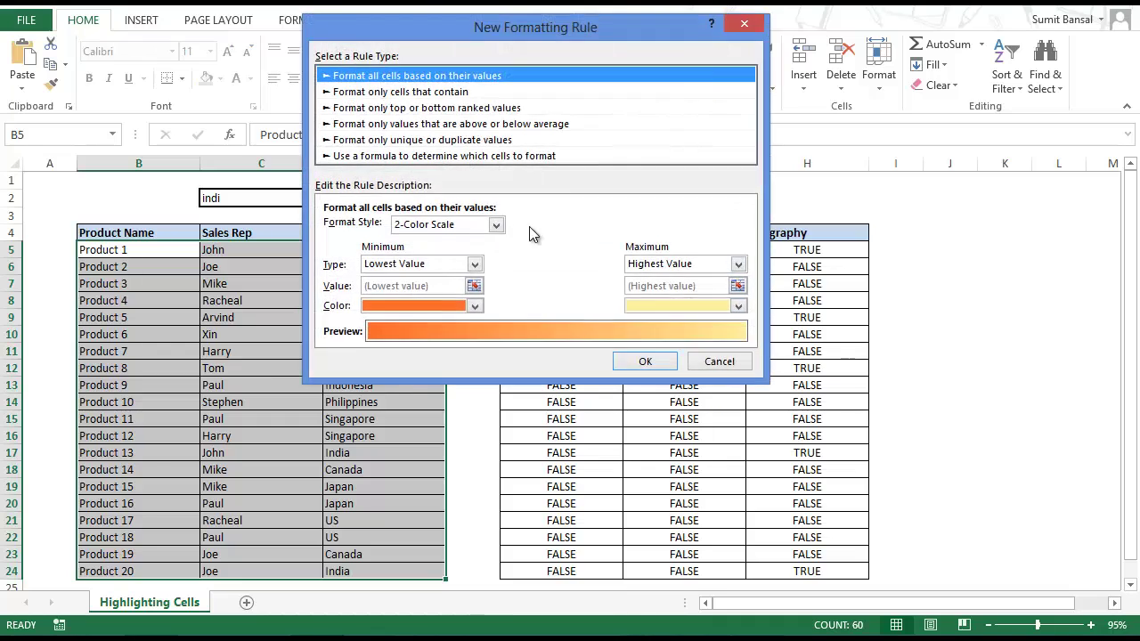
click(396, 158)
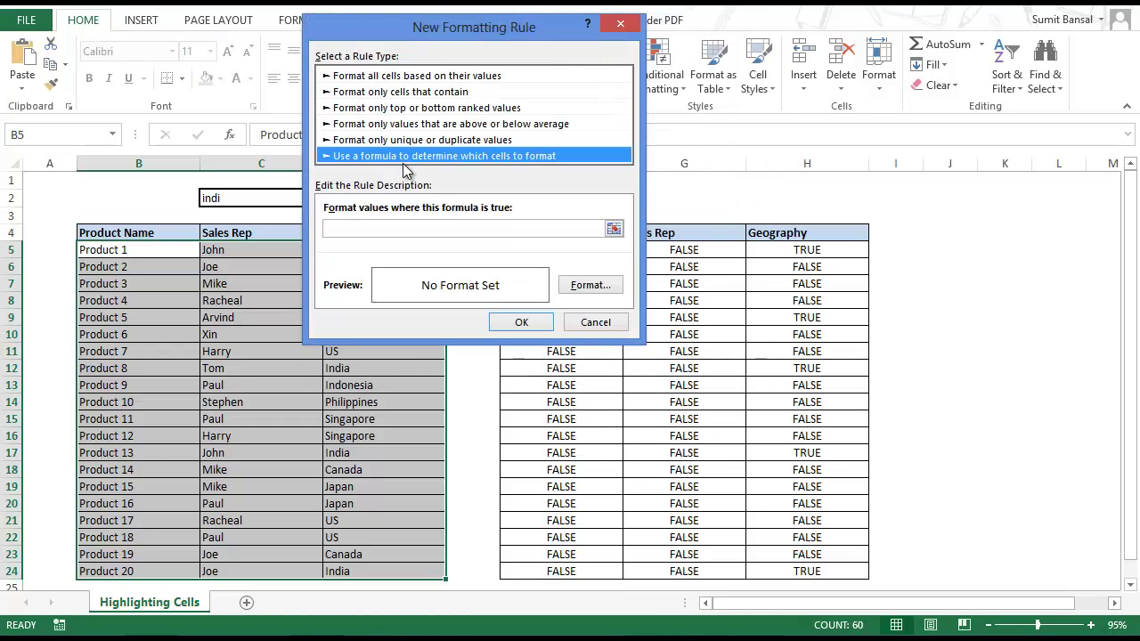
click(447, 228)
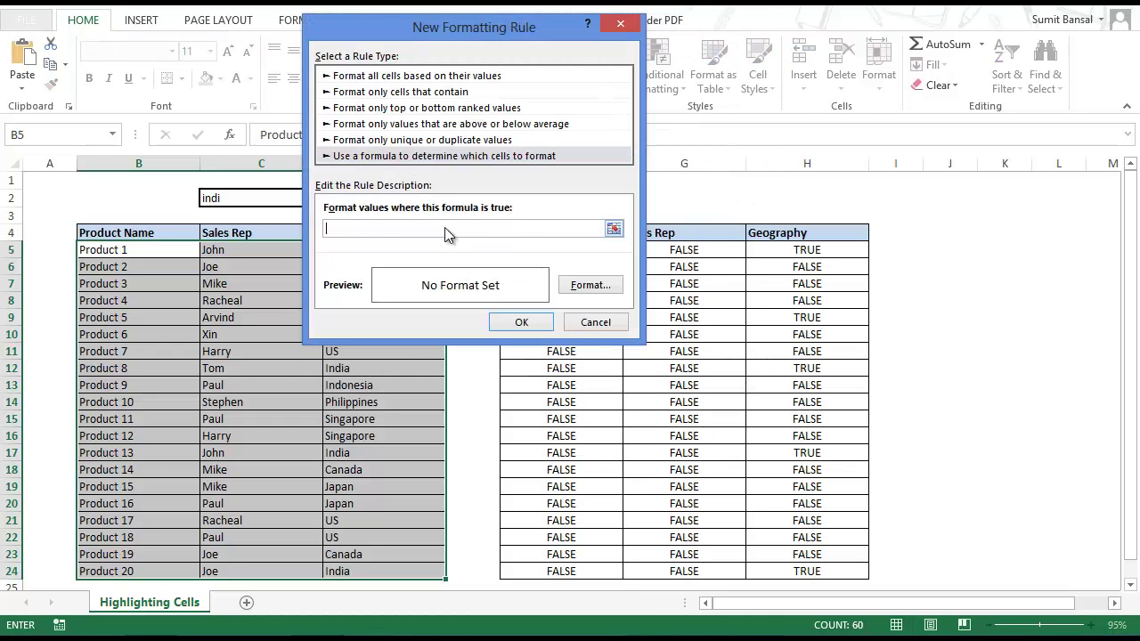
key(ctrl+v)
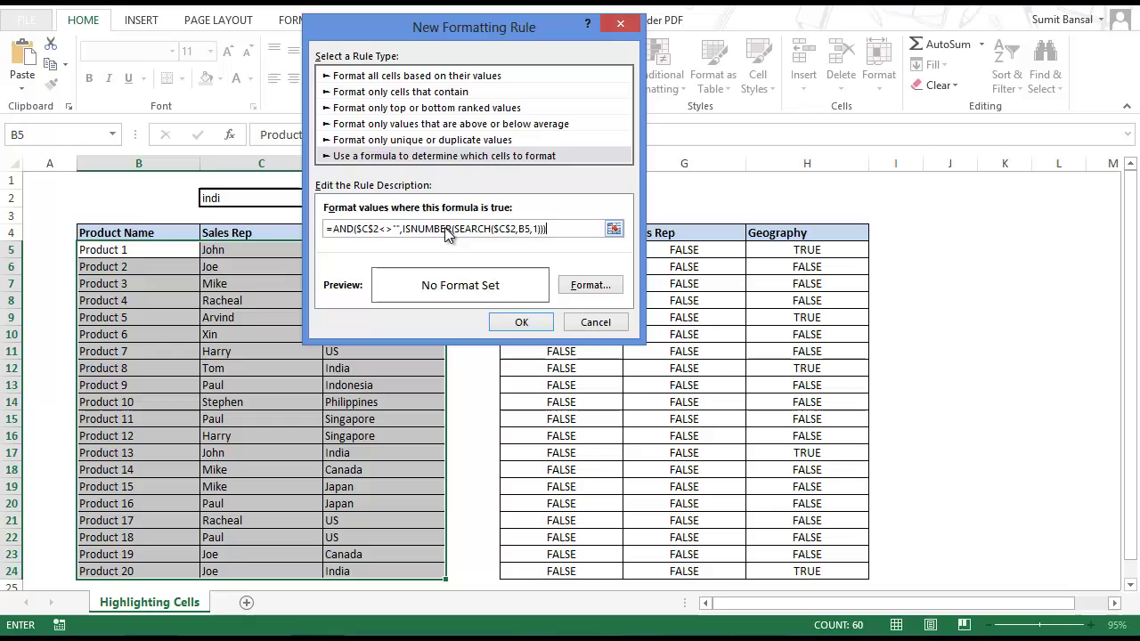
click(575, 289)
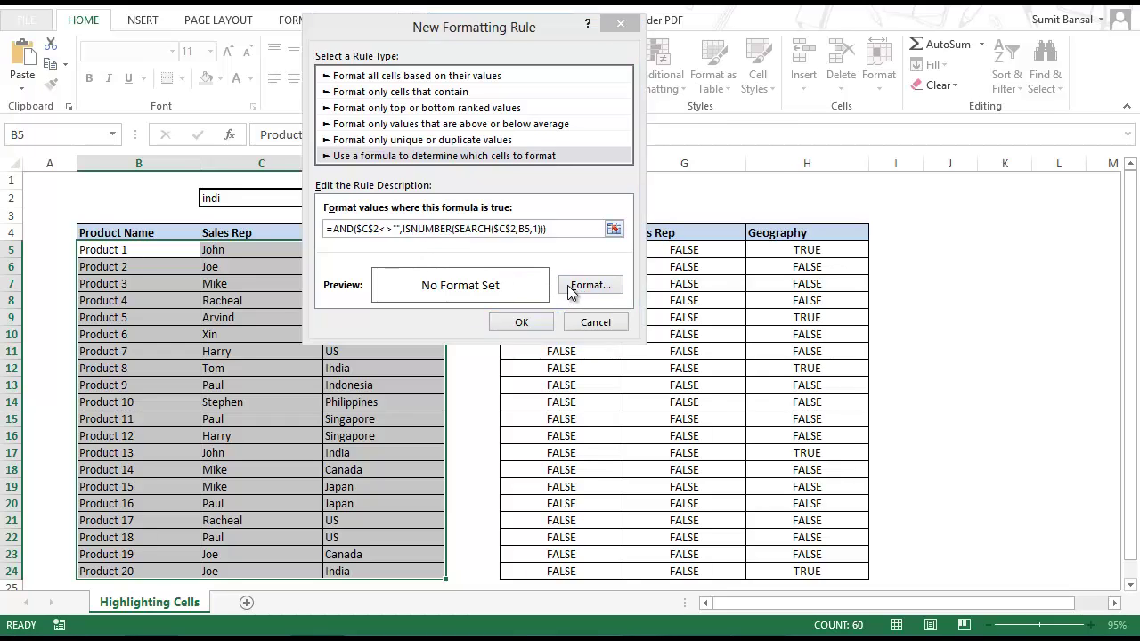
click(372, 202)
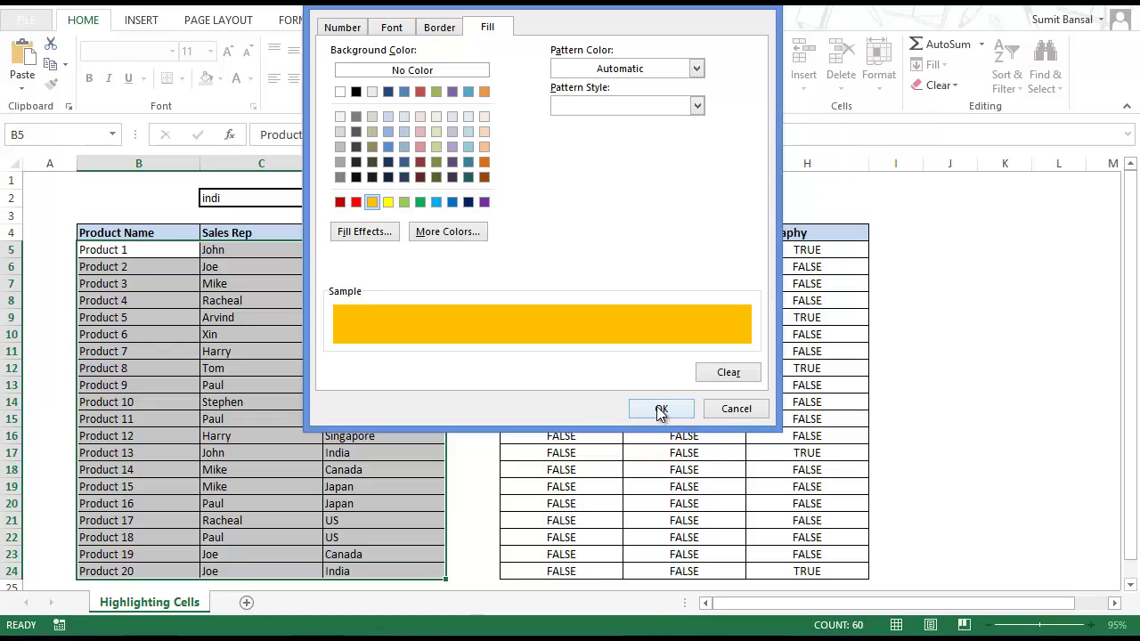
click(659, 409)
click(523, 322)
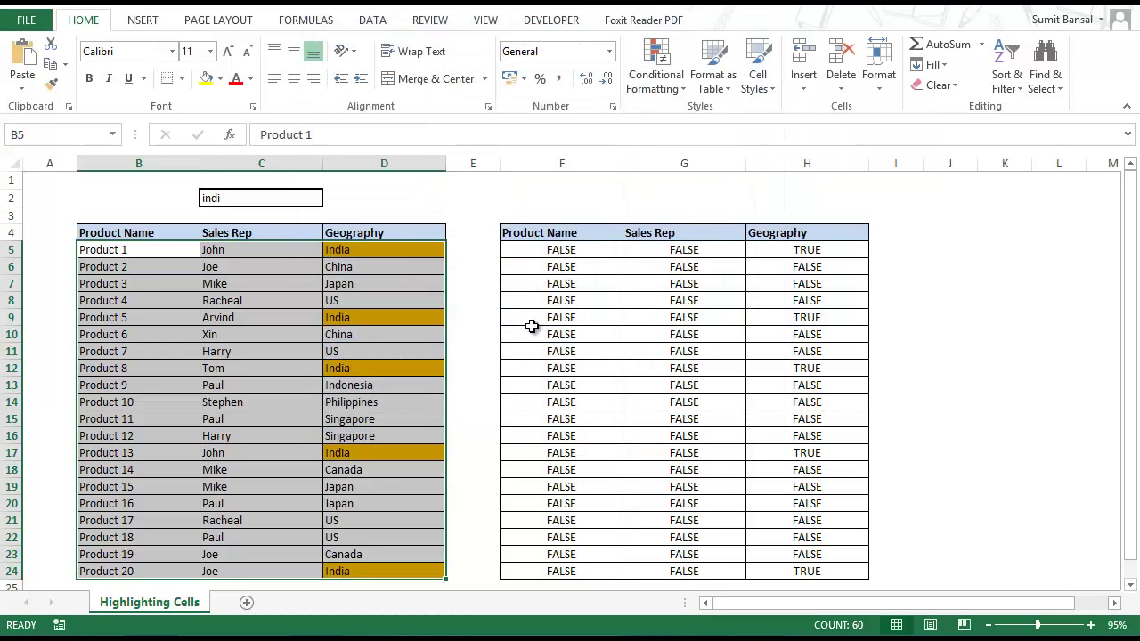
Step: Test the highlighting by entering I, then In, then P in C2
double_click(268, 200)
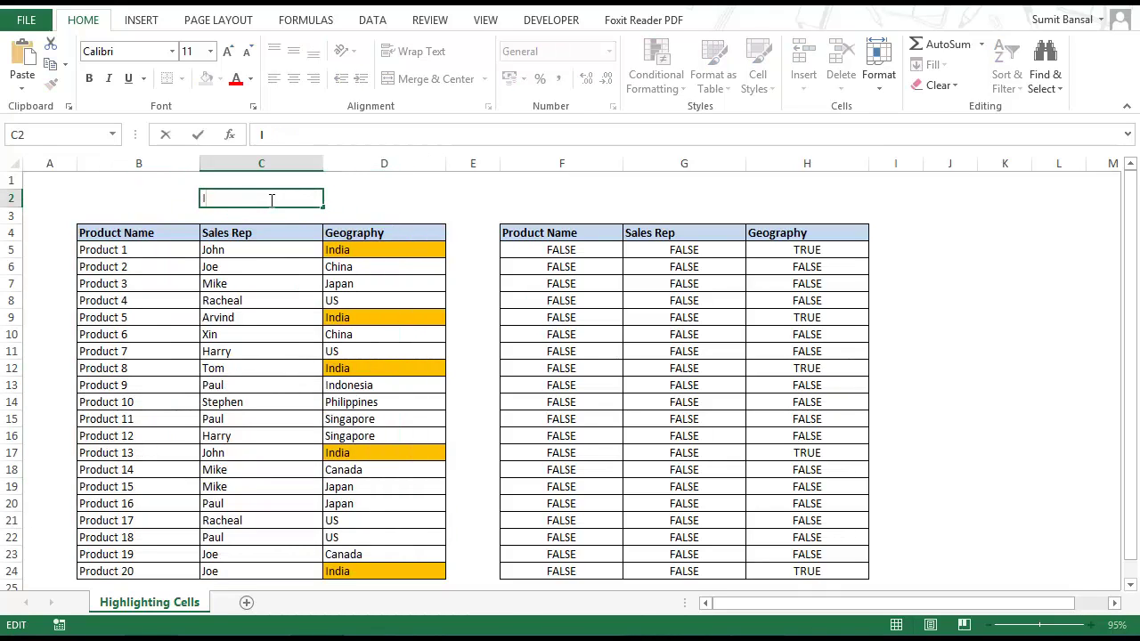
key(ctrl+Return)
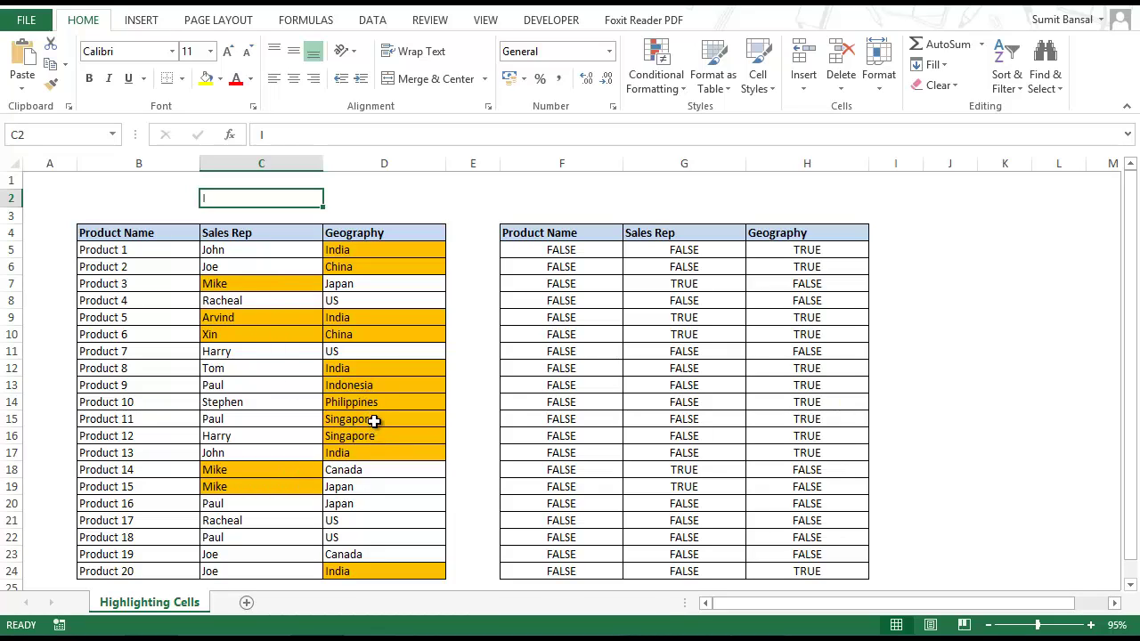
double_click(223, 197)
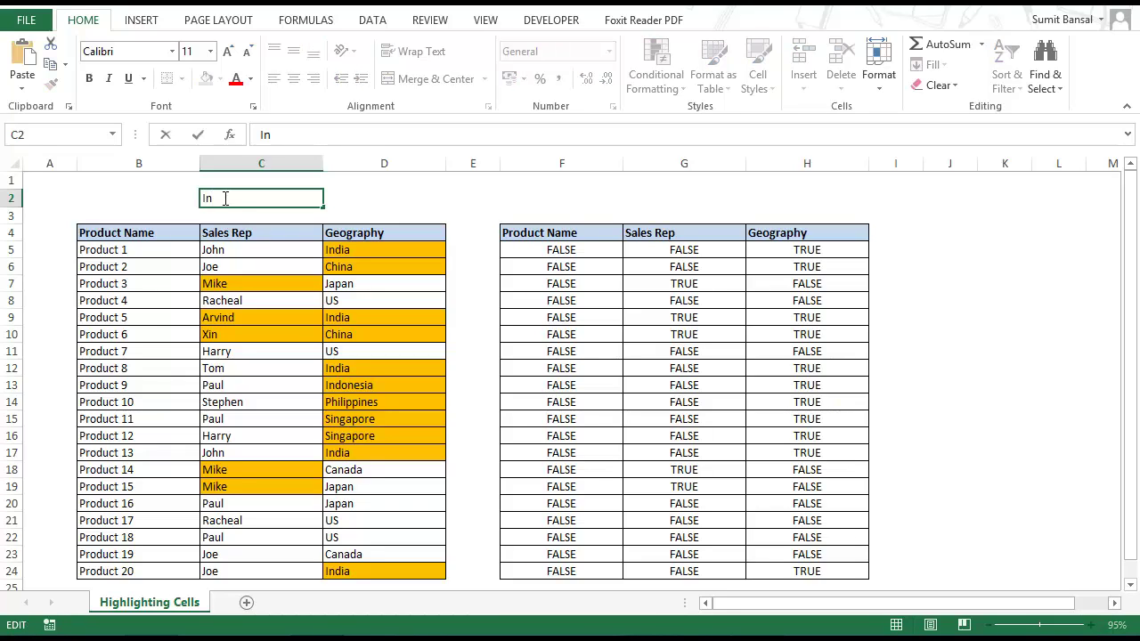
text(n)
key(ctrl+Return)
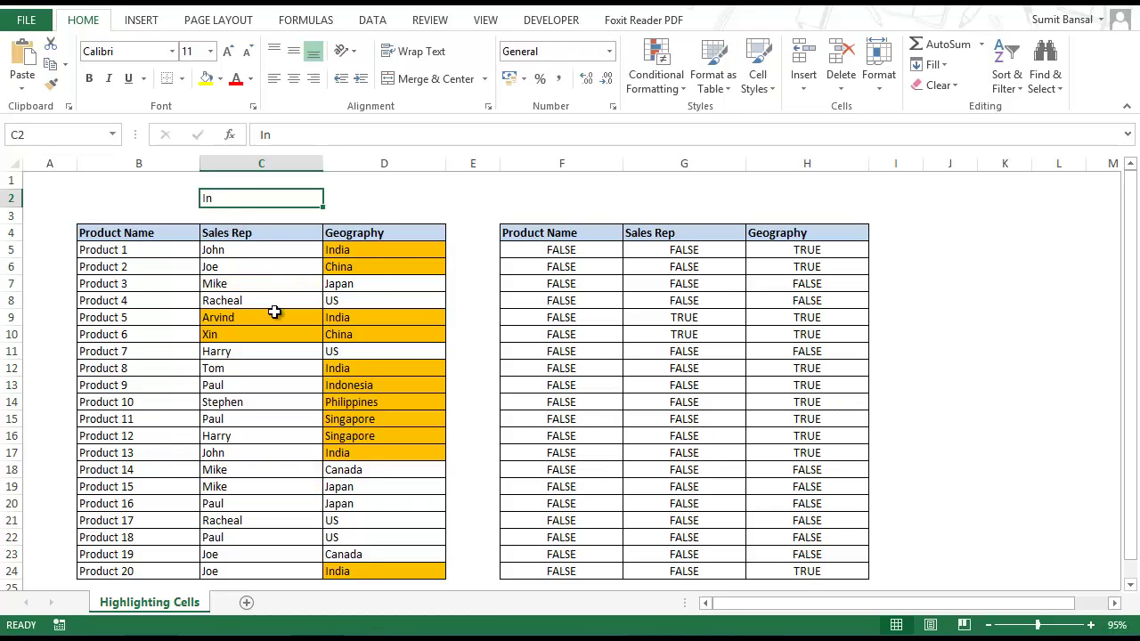
double_click(233, 199)
drag(234, 198, 170, 201)
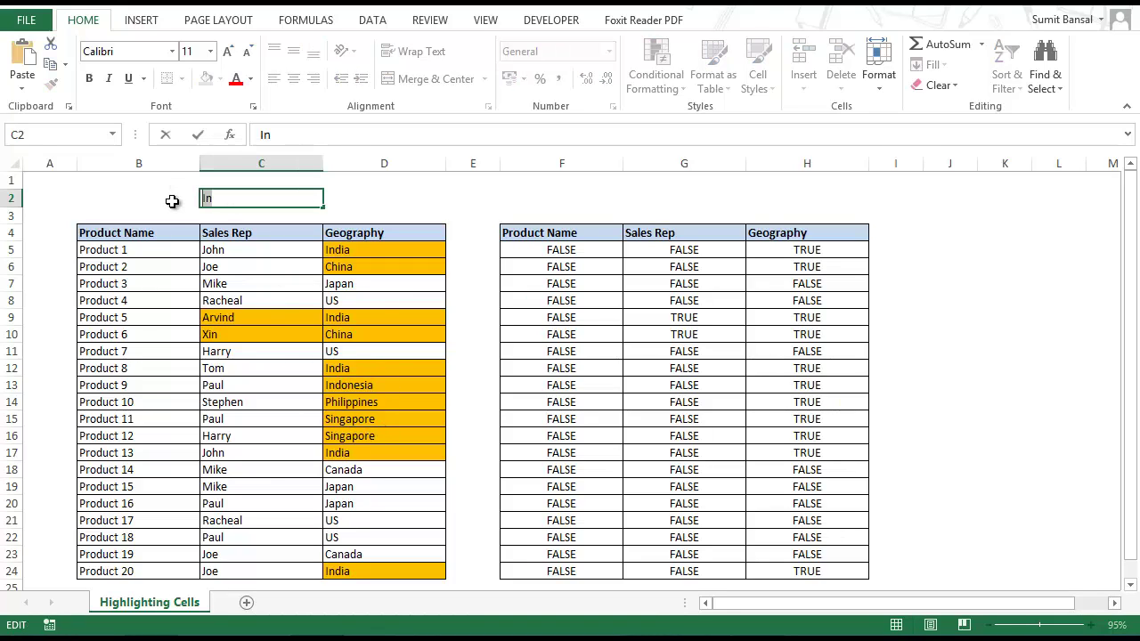
text(P)
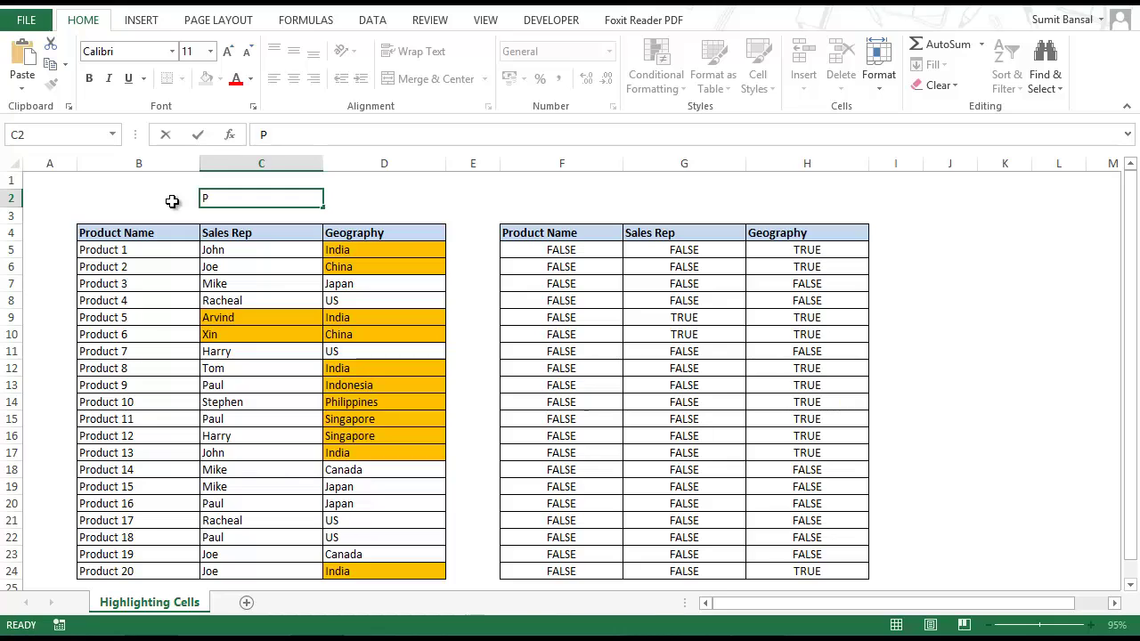
key(ctrl+Return)
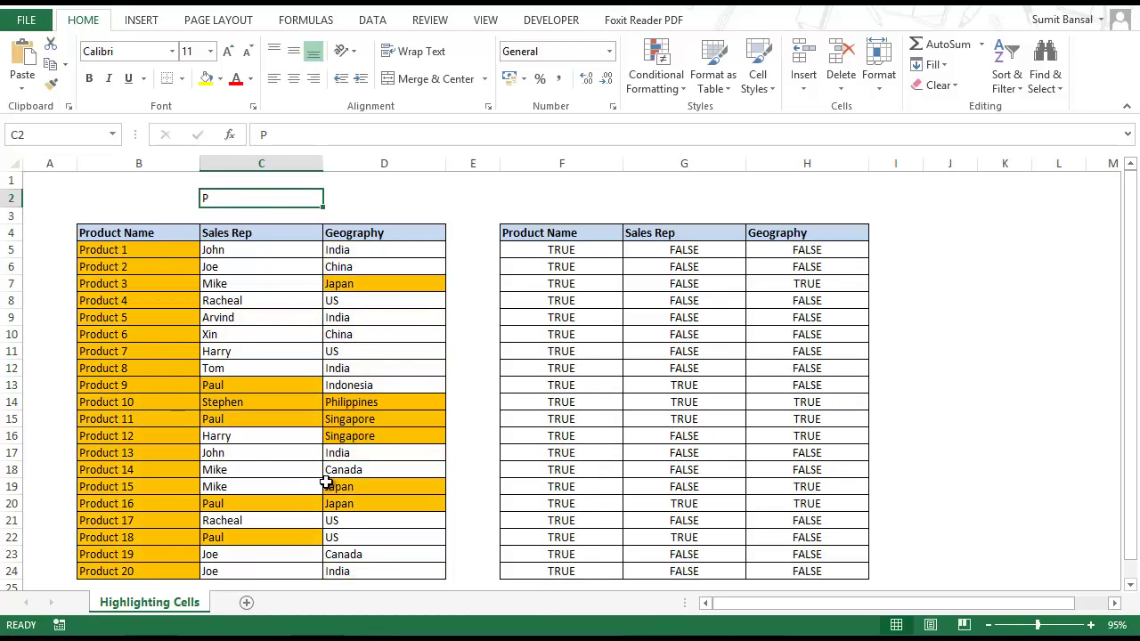